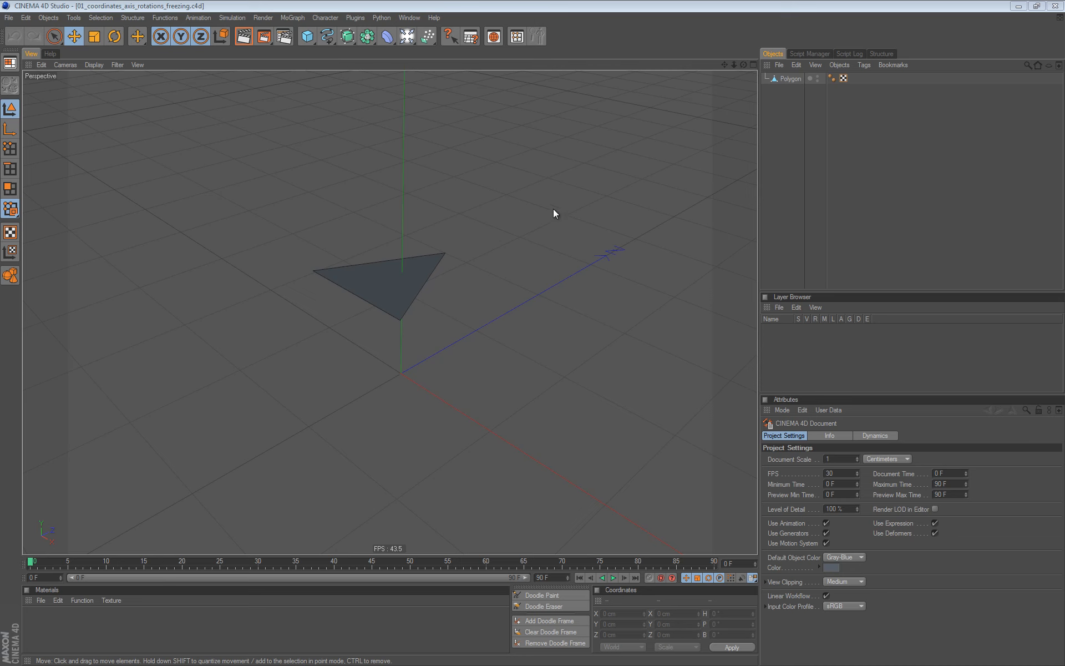
Select the Polygon object and compare its position readout in World and Object (Rel) coordinate modes.
left_click(793, 79)
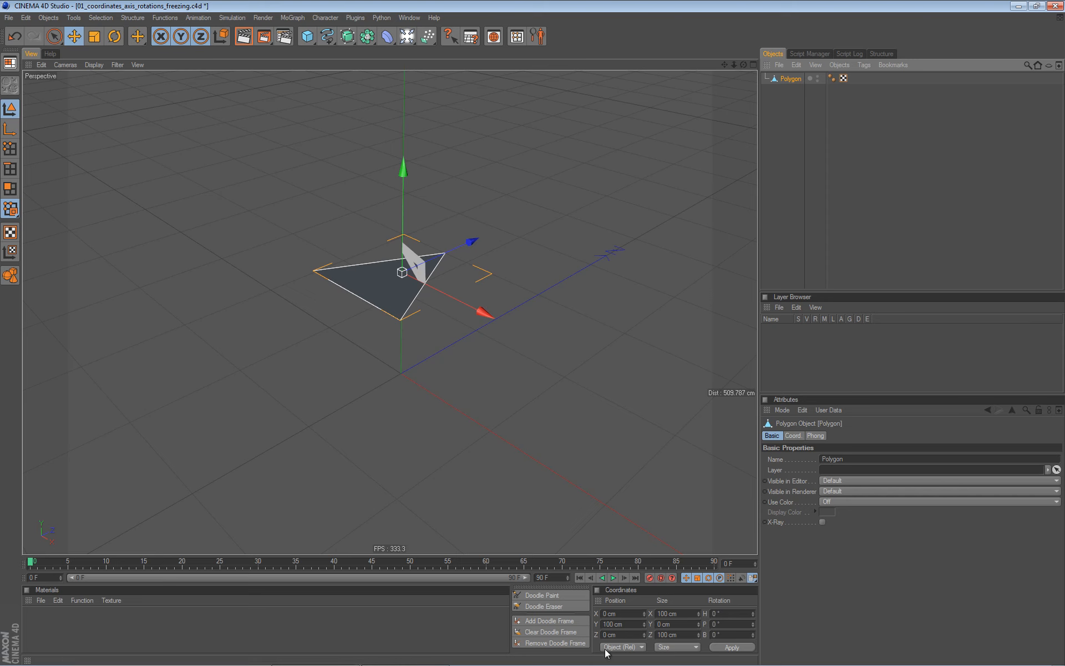
left_click(641, 647)
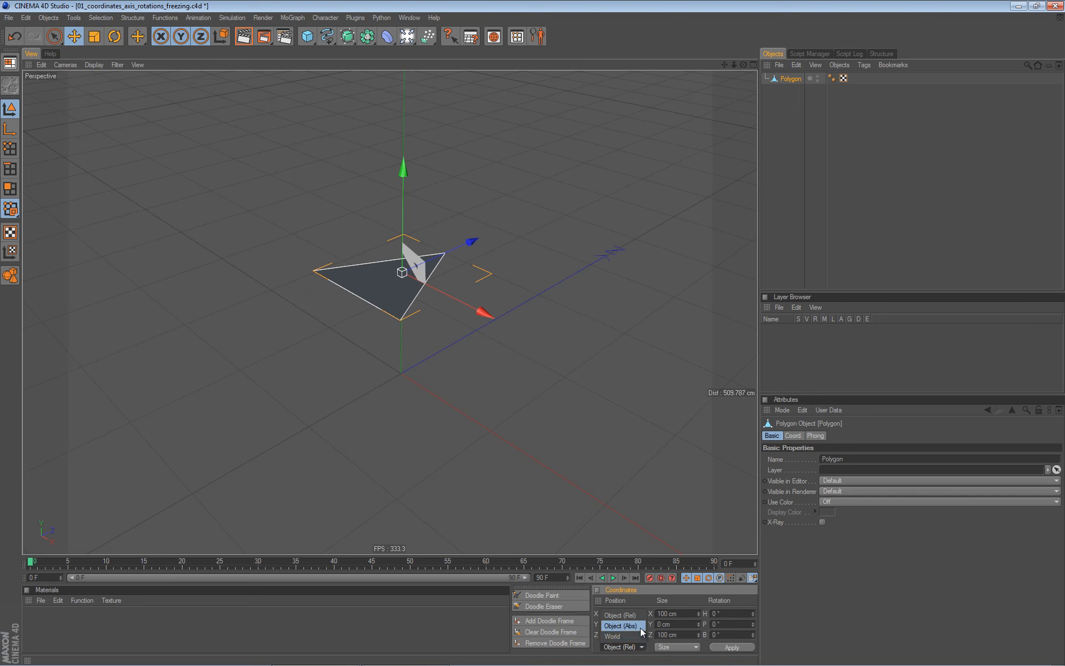
left_click(642, 647)
left_click(643, 647)
left_click(631, 638)
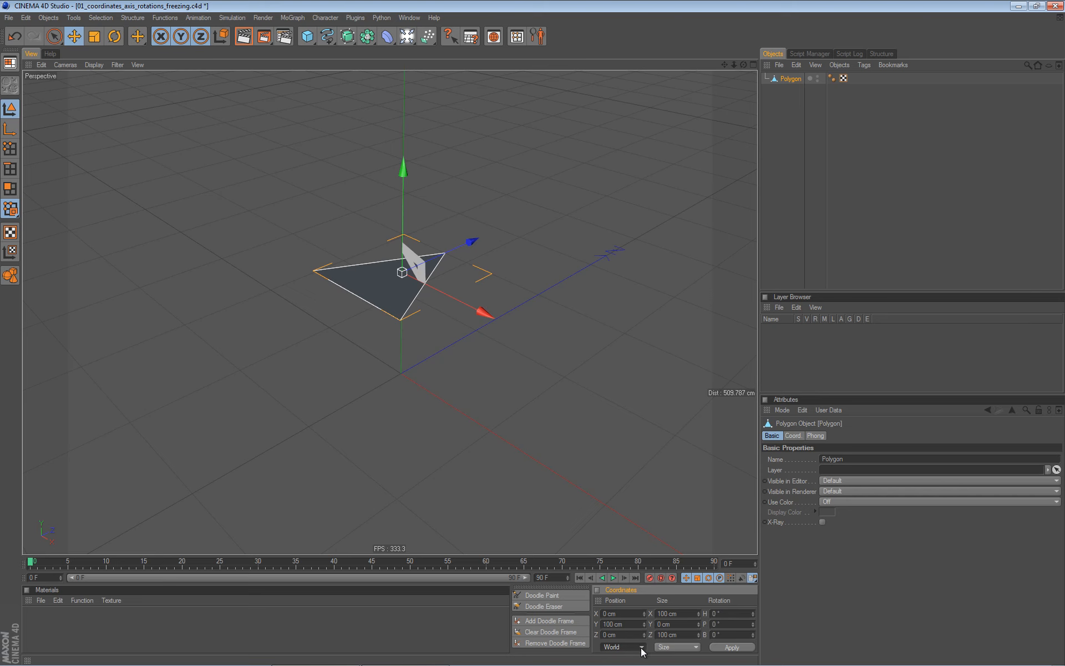
left_click(642, 647)
left_click(633, 615)
Add a cube and scale it uniformly down to about 43 cm per side.
left_click_drag(308, 42, 335, 47)
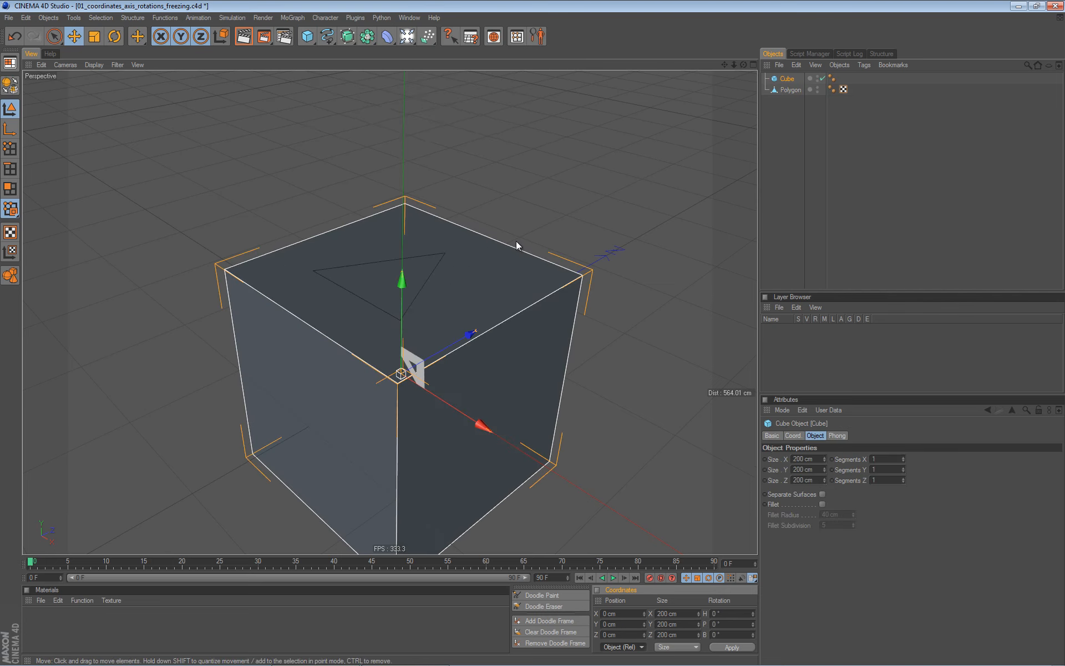
key("t")
left_click_drag(634, 154, 354, 311)
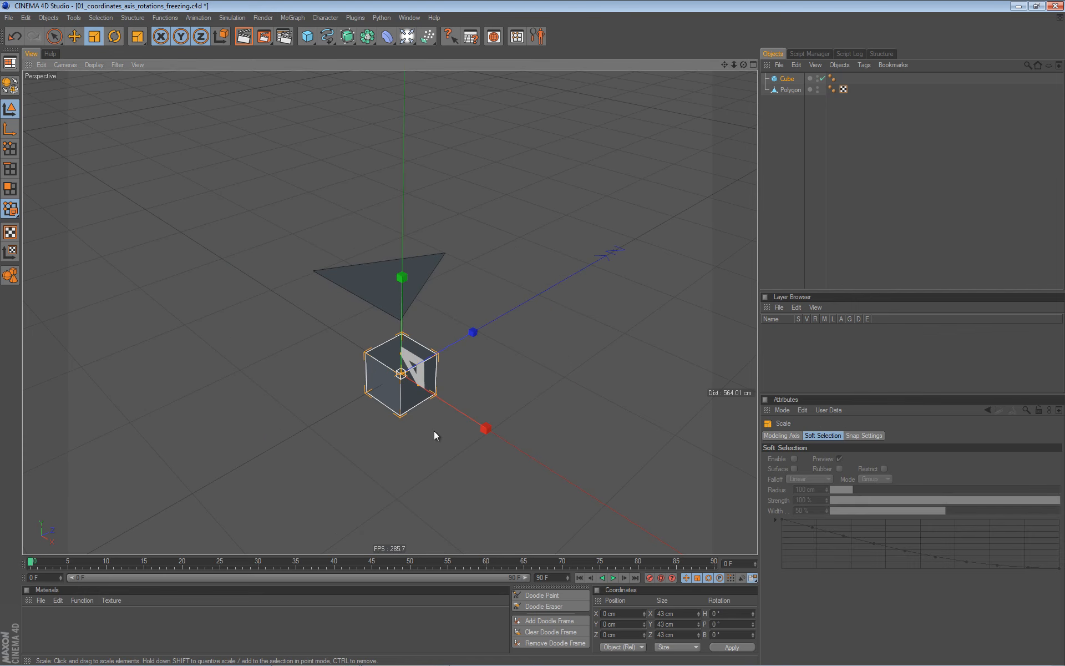
Move the cube up to Y 100 cm and convert it to an editable polygon object.
key("e")
left_click_drag(411, 286, 406, 216)
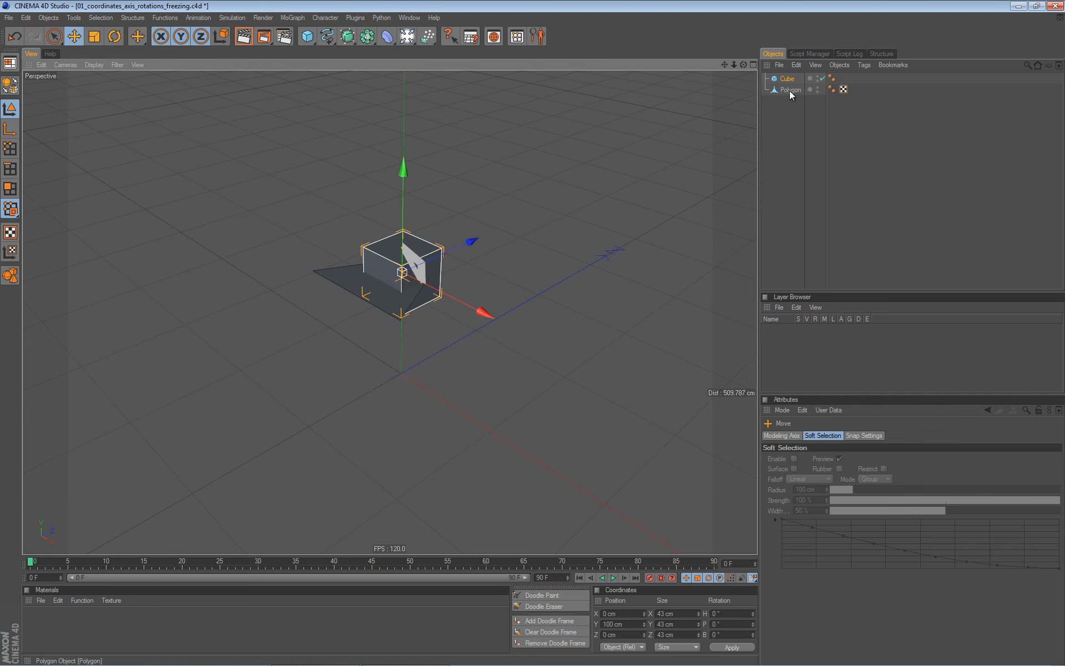
key("c")
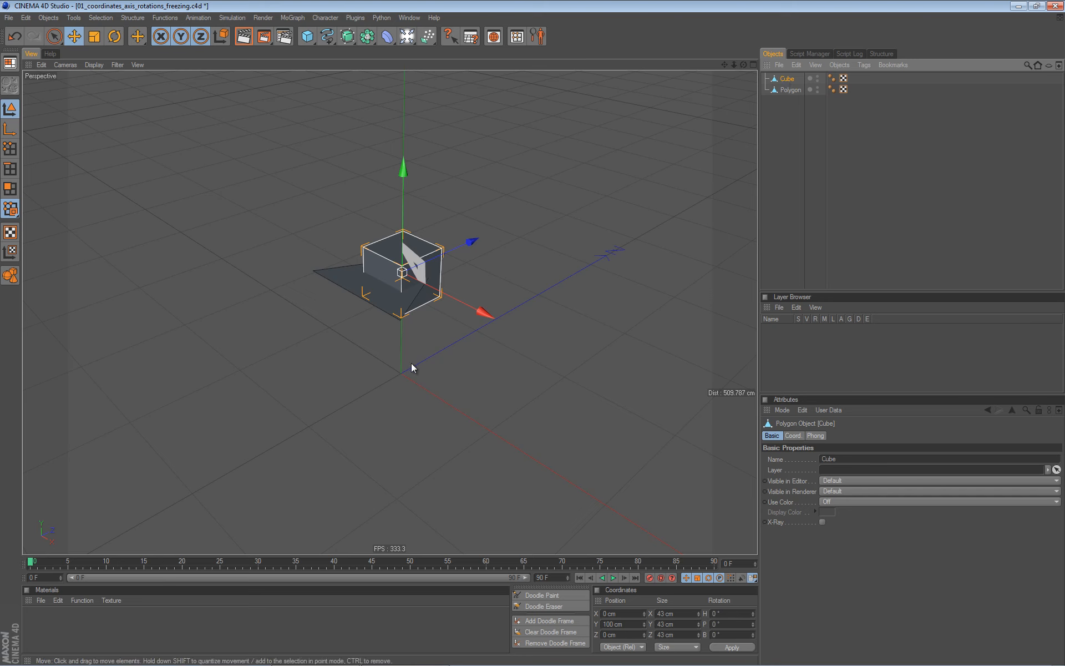
Make the Polygon a child of the Cube in the object hierarchy.
left_click(790, 90)
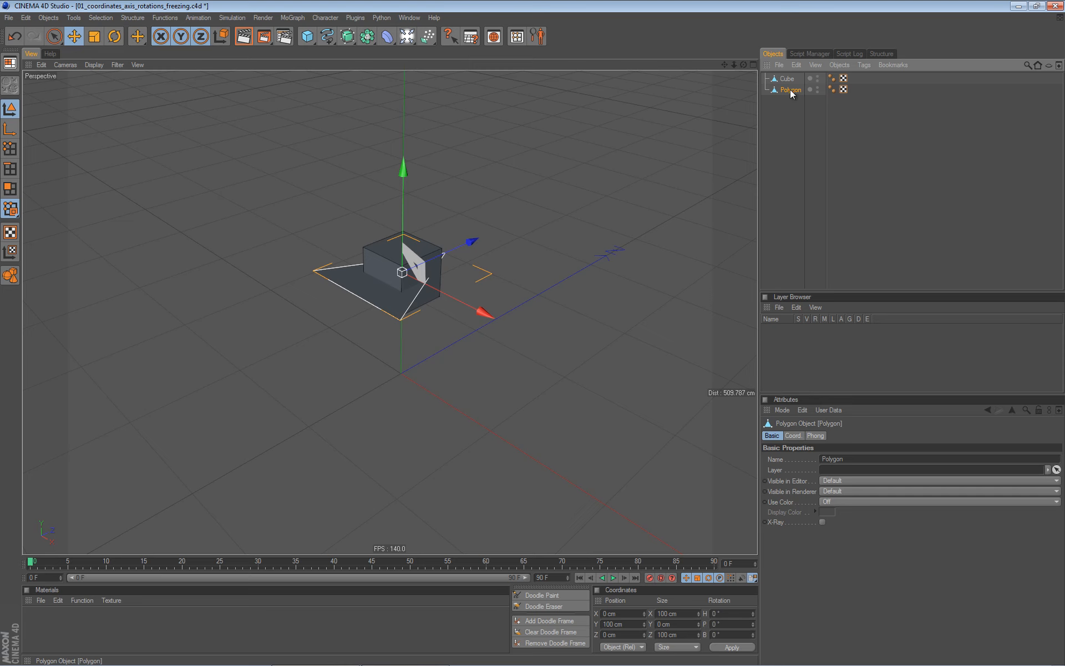
left_click_drag(789, 78, 790, 79)
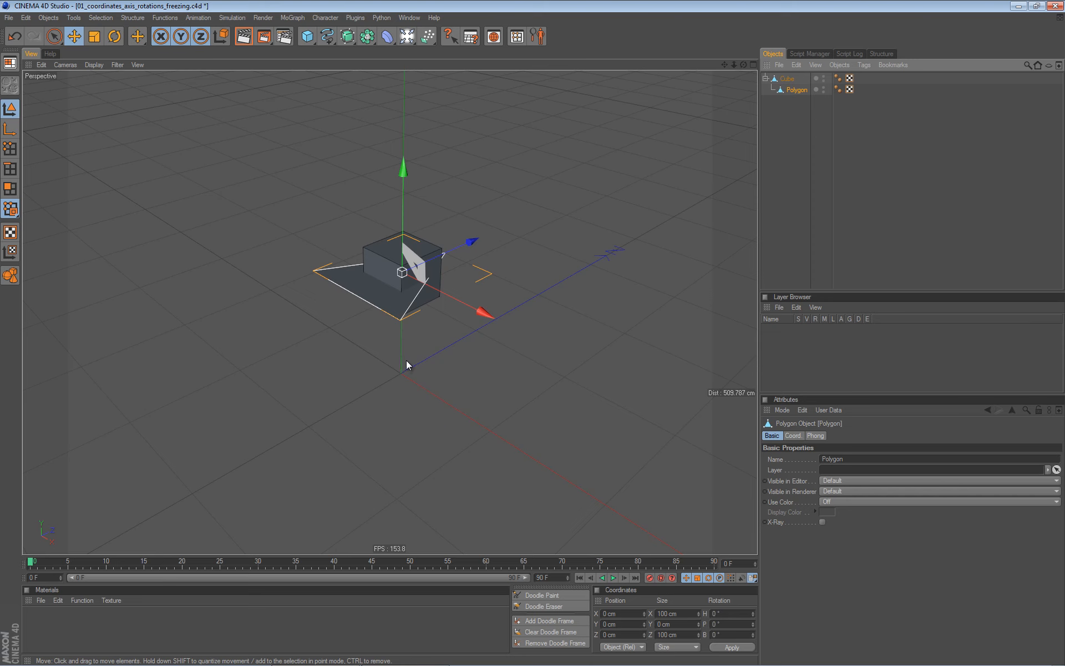
Check the child Polygon's position in World coordinates and return the readout to Object (Rel).
left_click(633, 647)
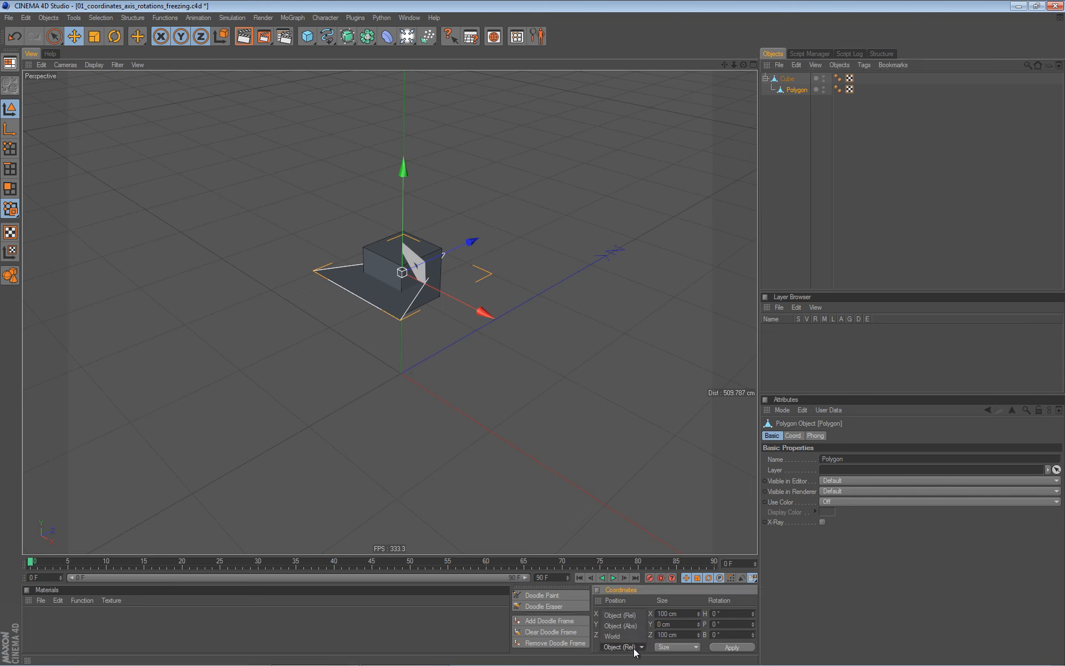
left_click(632, 637)
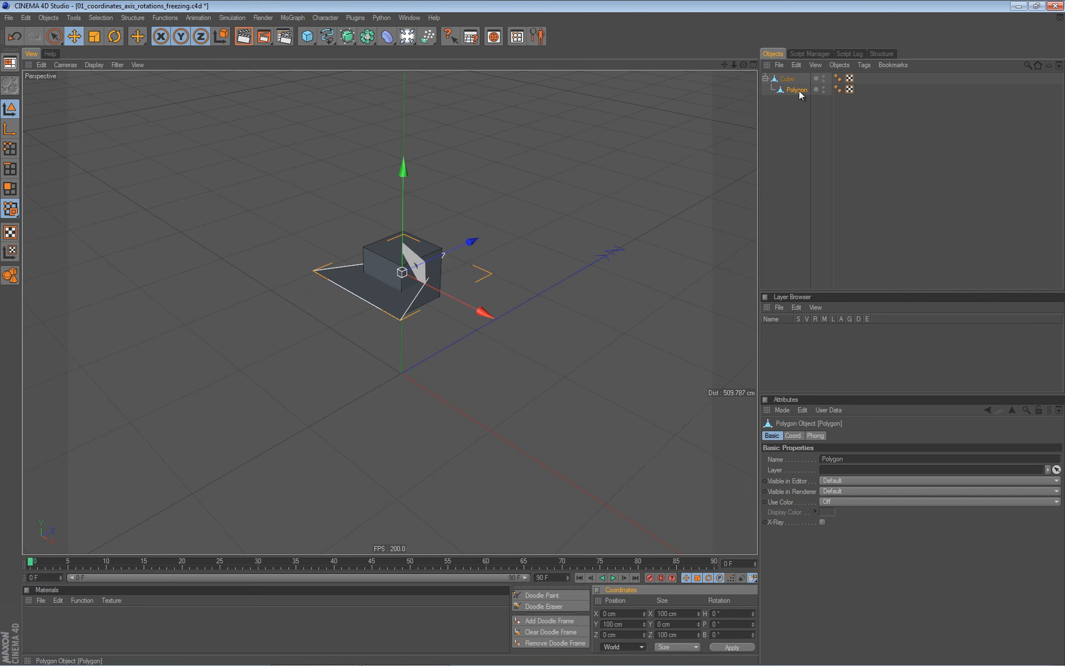
left_click(638, 647)
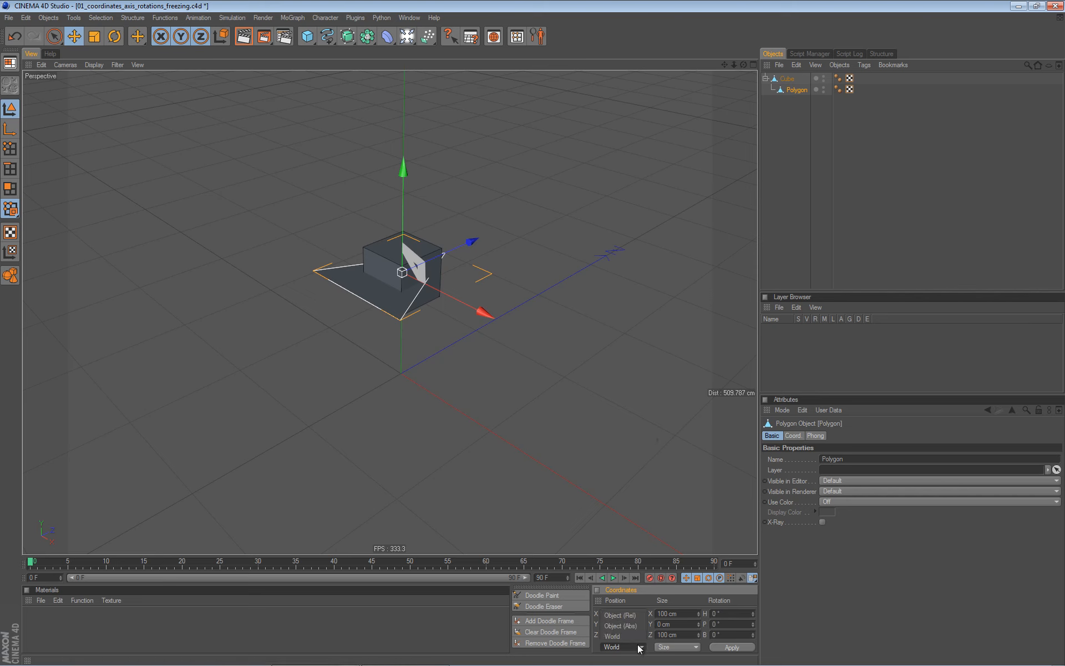
left_click(620, 614)
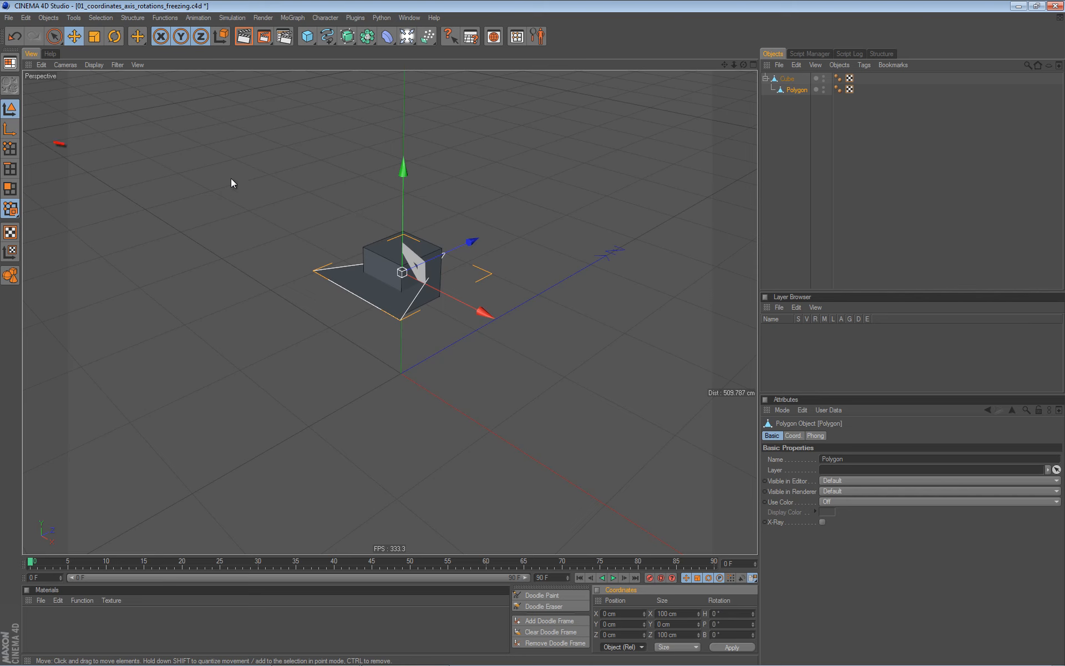
Try moving only the Polygon's axis to about -82 cm on Z, and undo the move.
left_click(12, 131)
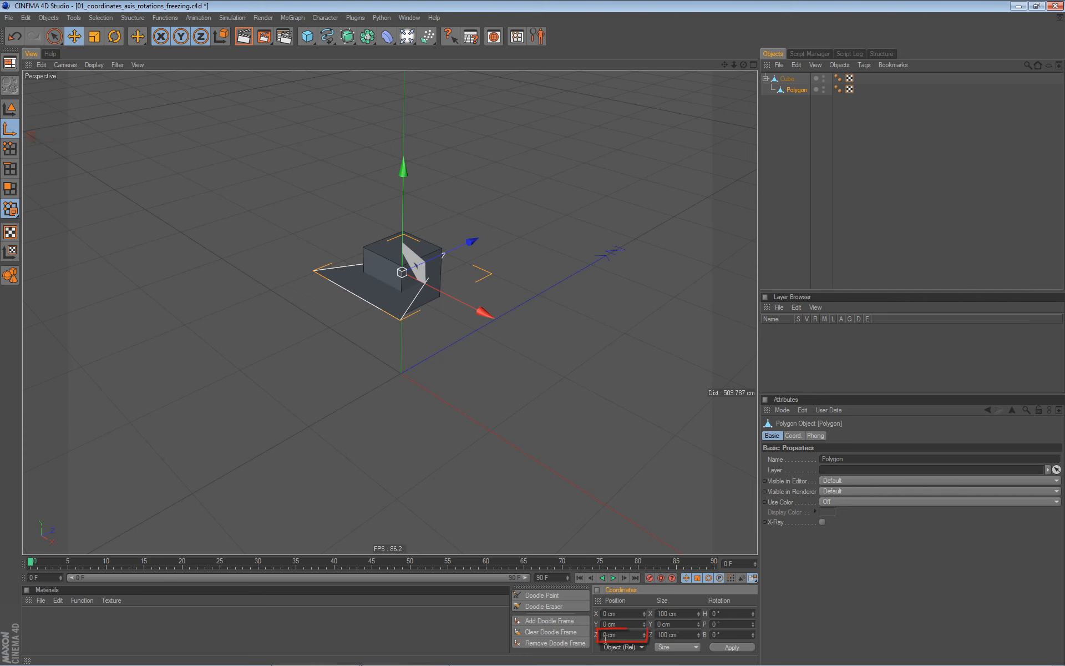
left_click_drag(470, 240, 413, 272)
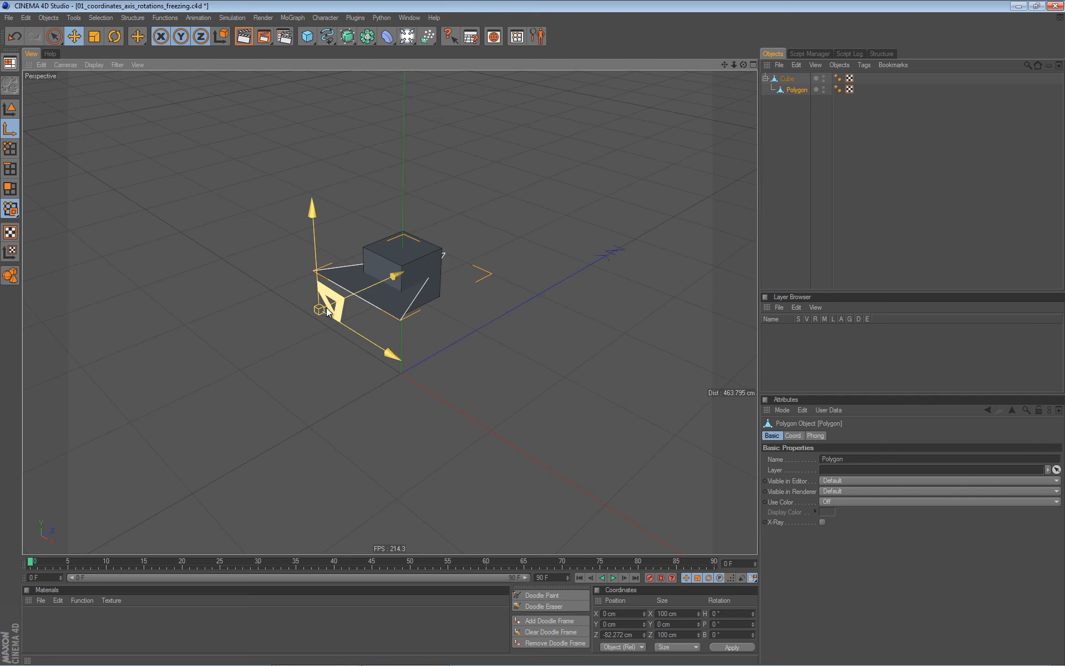
key("ctrl+z")
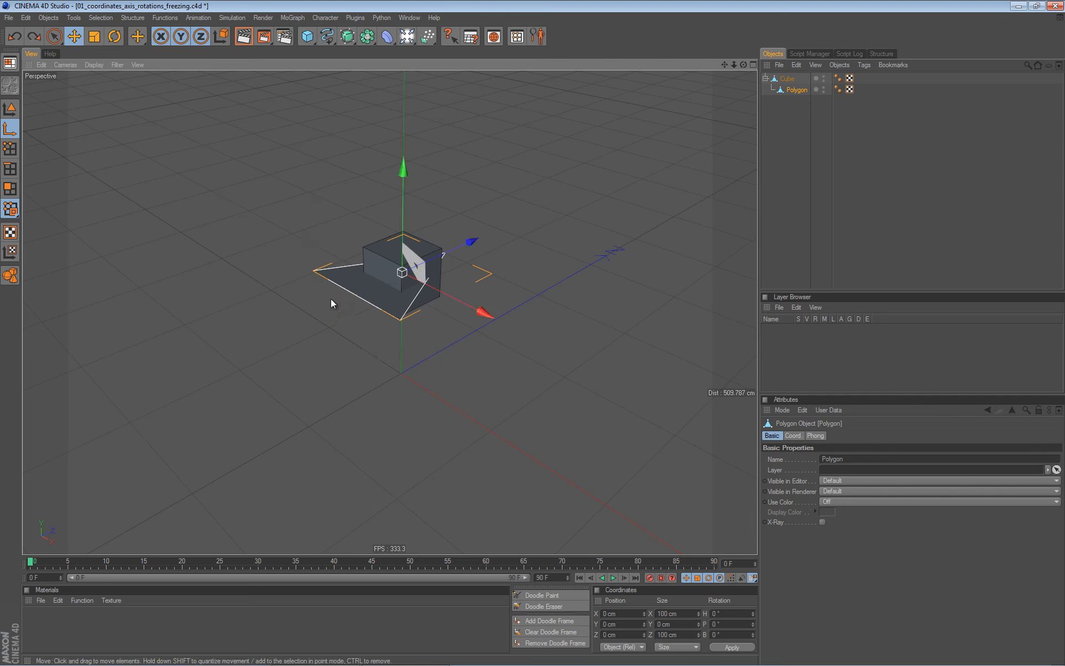
Move the whole Polygon object to X 100 cm and display its position in World coordinates.
left_click(10, 109)
left_click_drag(481, 311, 556, 354)
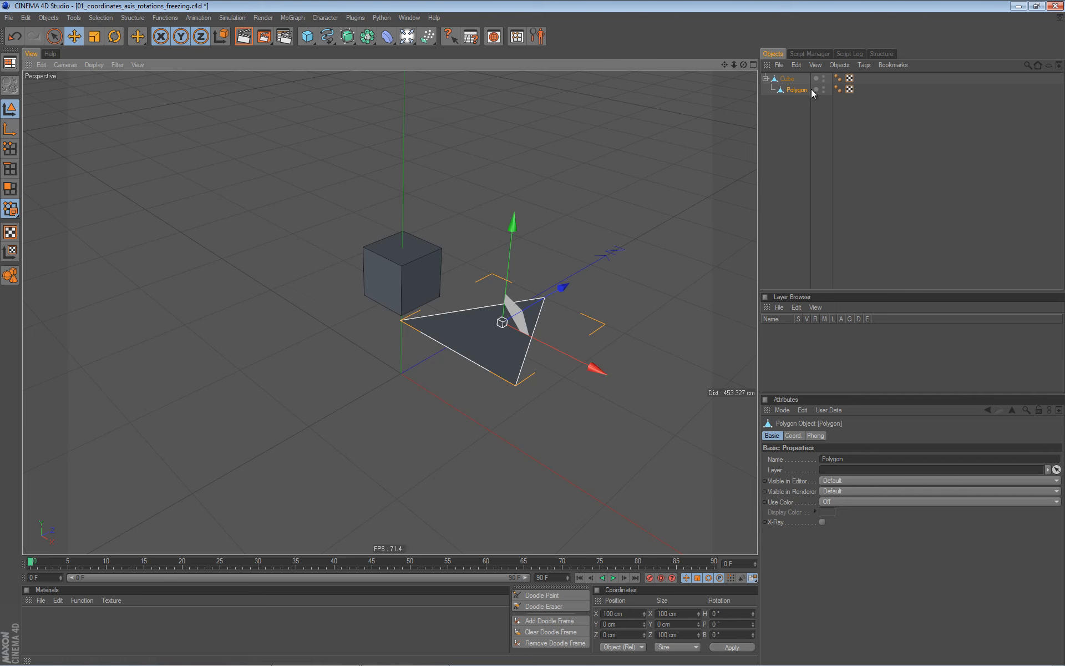
left_click(635, 646)
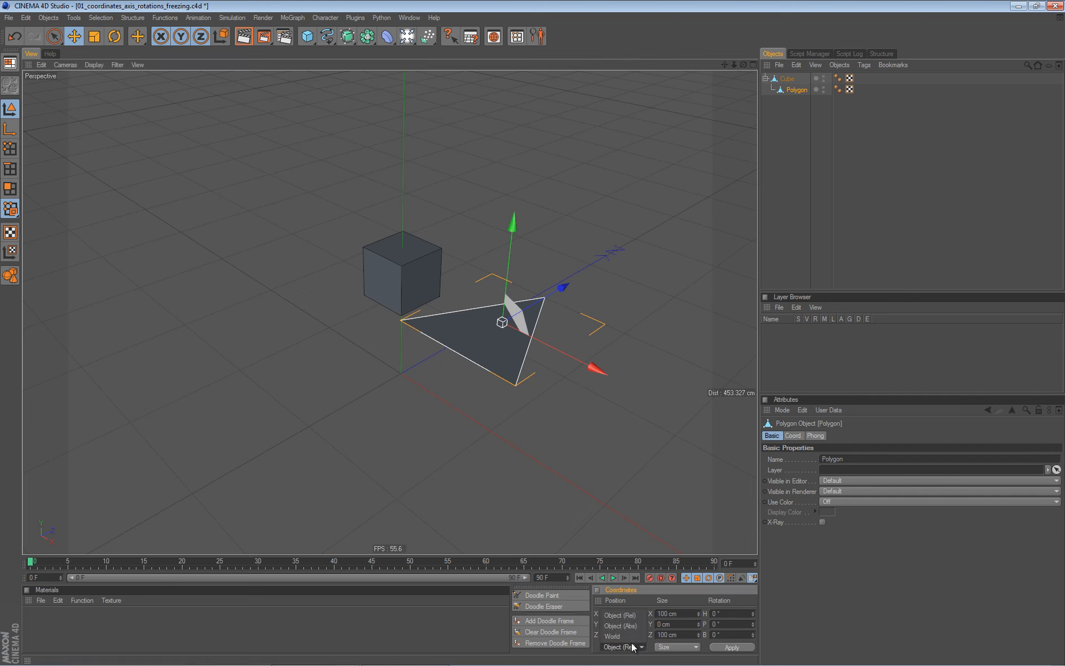
left_click(623, 636)
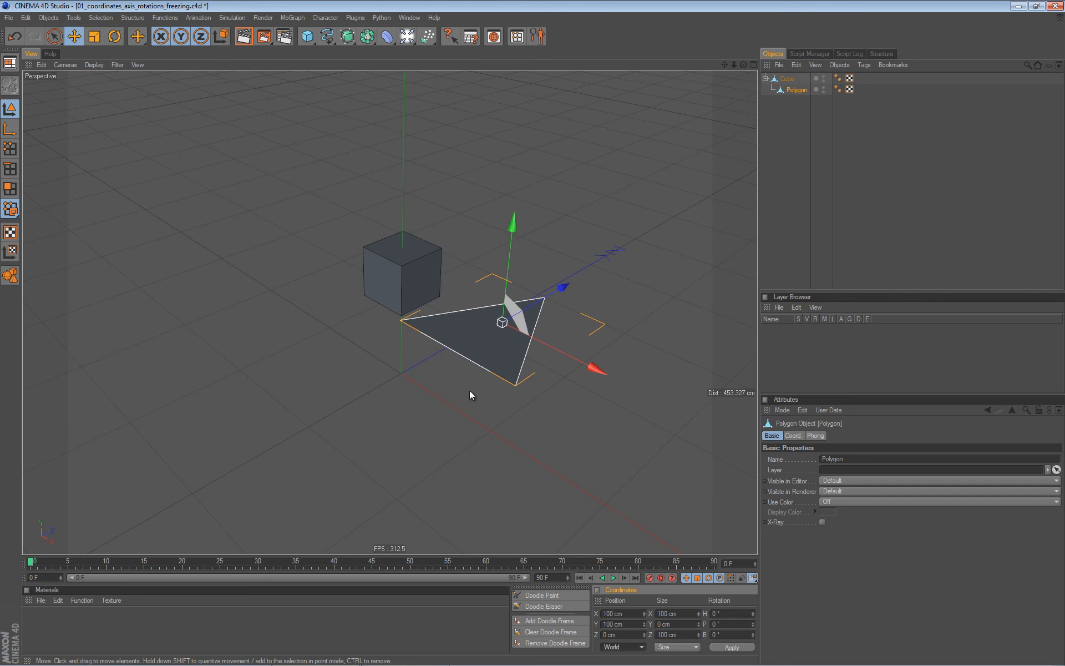
Rotate the Polygon around its X axis to a pitch of 30°.
key("r")
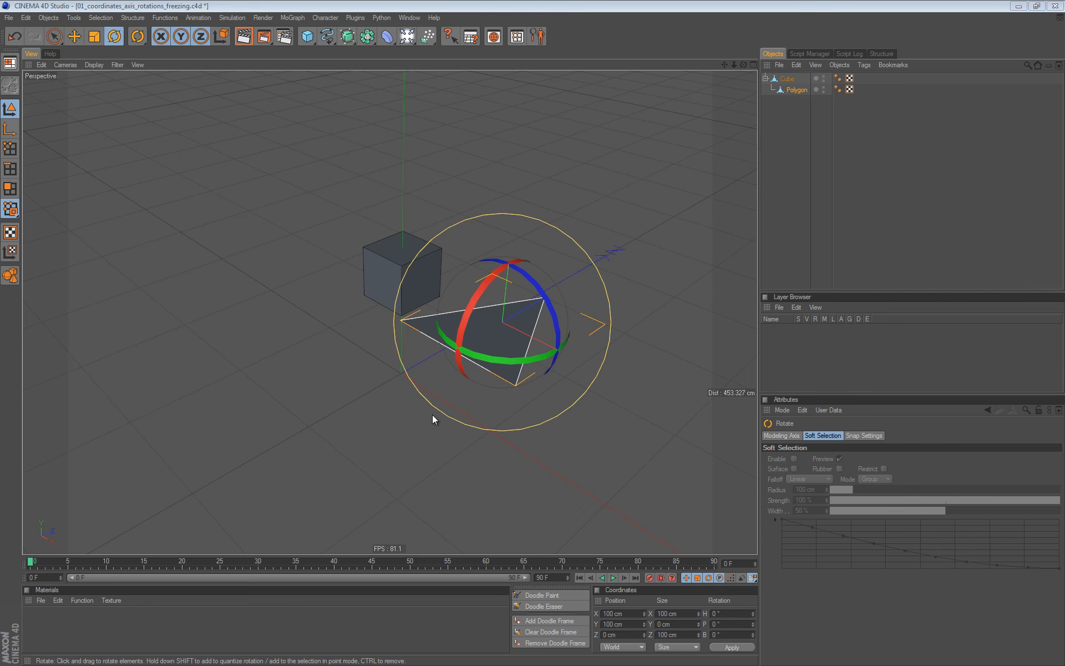
left_click_drag(477, 297, 461, 330)
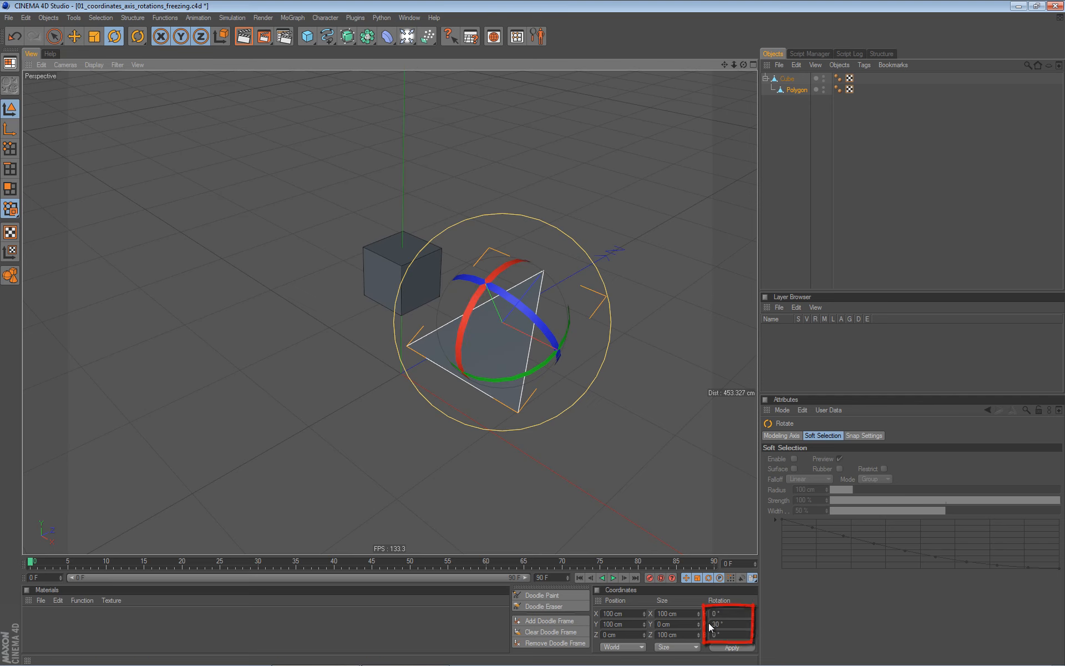
Try rotating the tilted Polygon about its own Y axis and undo it, and compare the gizmo's world and object axis orientation.
mouse_move(522, 373)
left_mouse_down()
mouse_move(545, 362)
mouse_move(470, 374)
mouse_move(519, 371)
mouse_move(494, 373)
mouse_move(506, 368)
left_mouse_up()
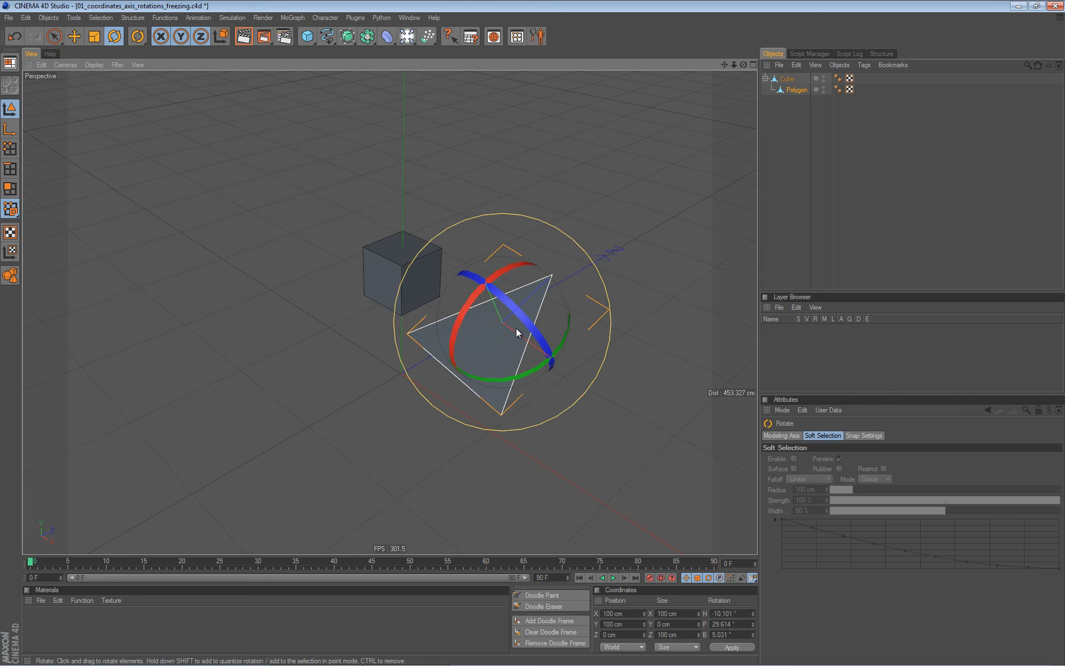
key("ctrl+z")
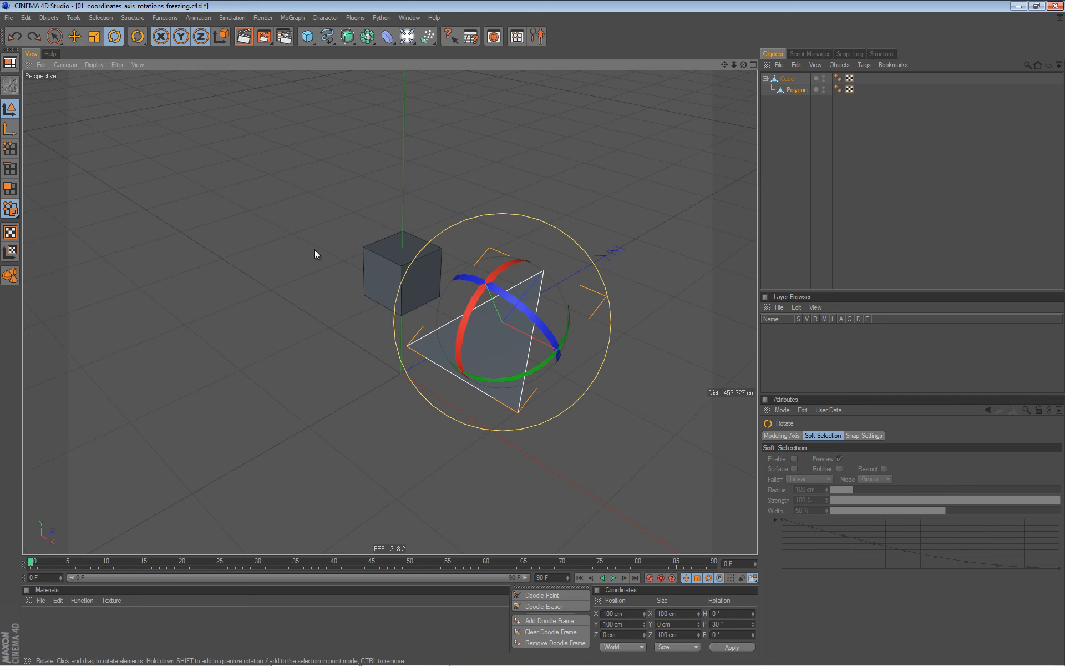
left_click(223, 41)
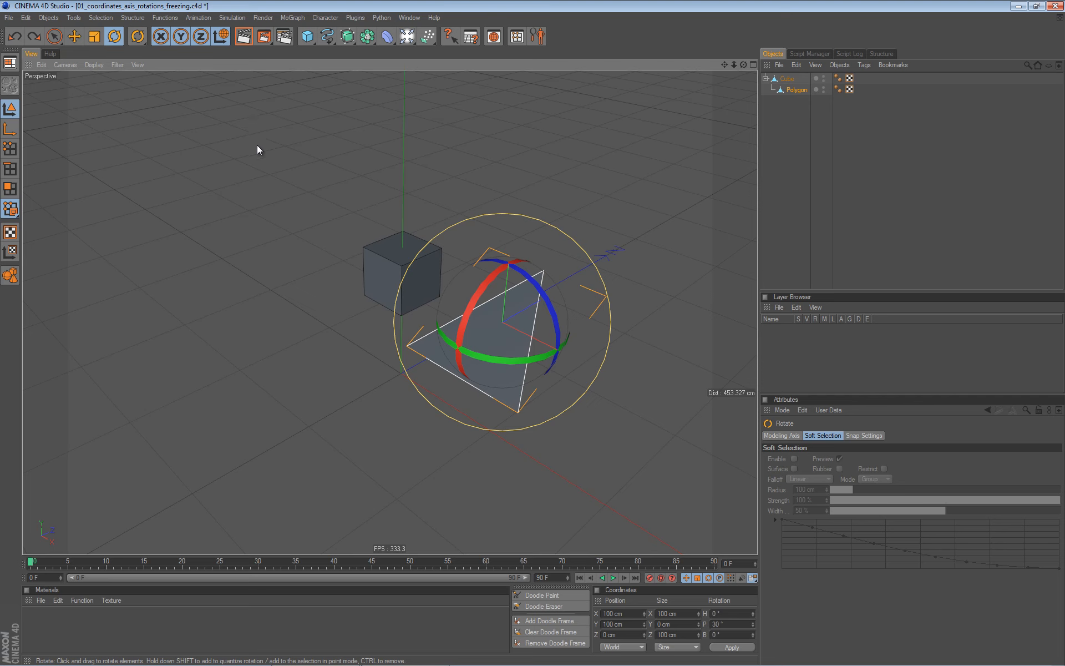
key("w")
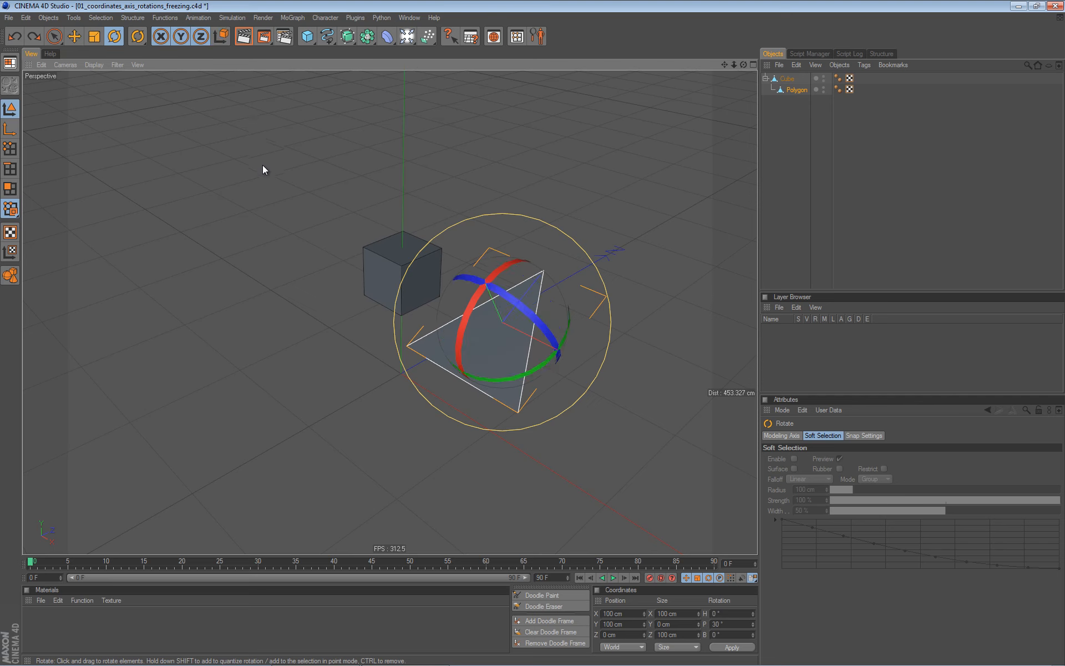
Reset the Polygon's pitch rotation to 0°.
left_click(732, 622)
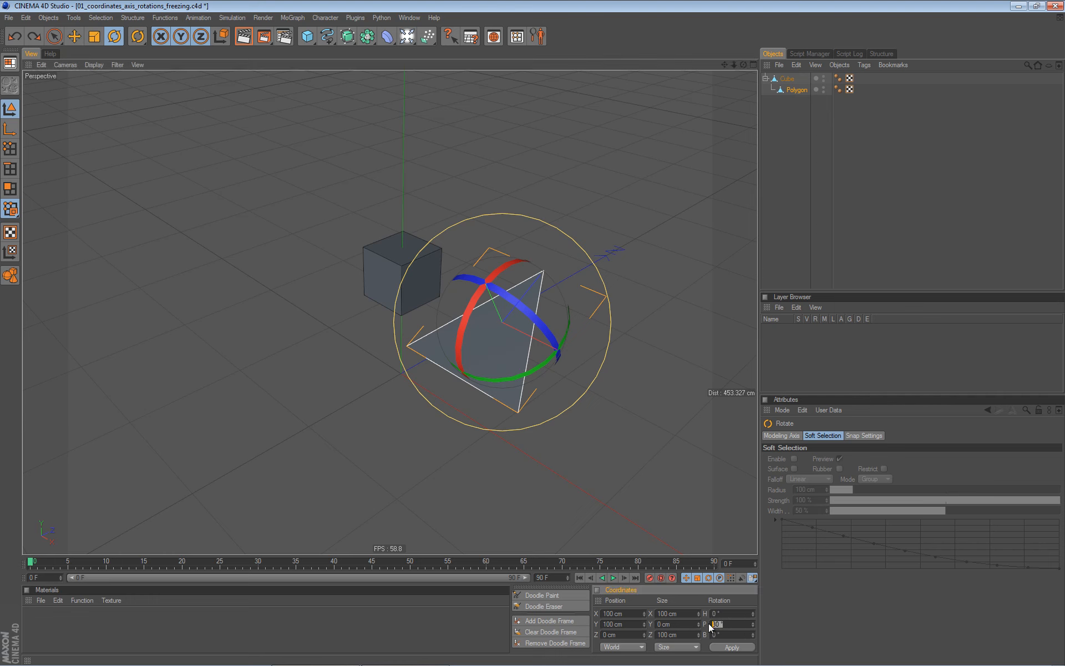
type("0")
left_click(732, 647)
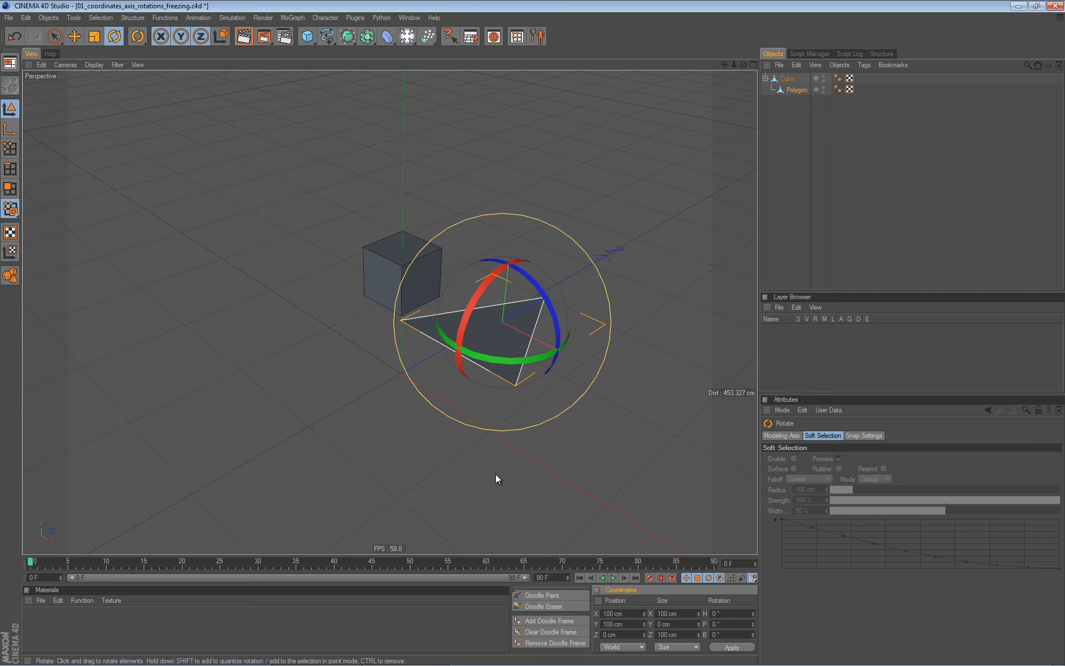
Try rotating the Polygon around its Z axis to a bank of about 14°, and undo the rotation.
left_click_drag(561, 428, 474, 463, "alt")
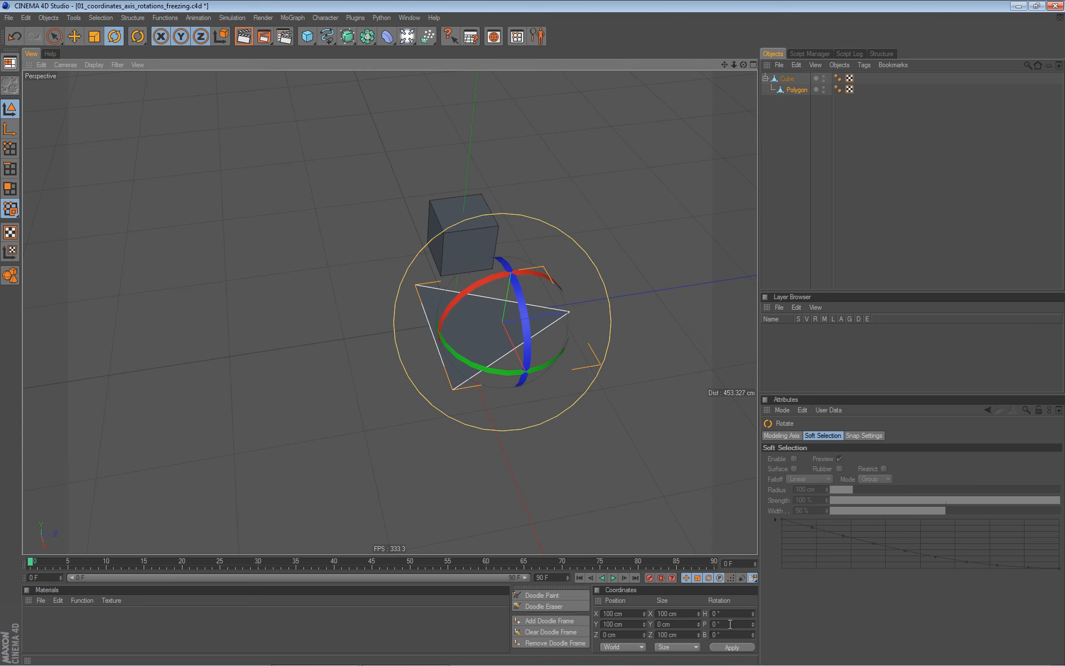
mouse_move(524, 315)
left_mouse_down()
mouse_move(533, 341)
mouse_move(520, 265)
mouse_move(528, 341)
mouse_move(519, 327)
left_mouse_up()
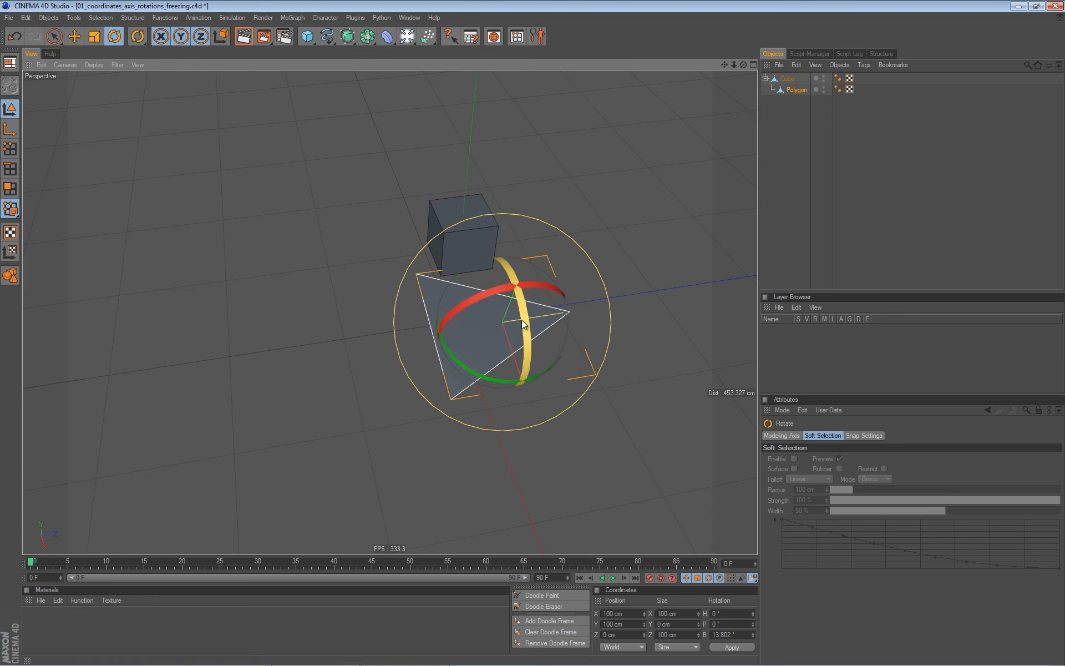
key("ctrl+z")
left_click_drag(330, 391, 425, 349, "alt")
middle_click_drag(404, 345, 387, 335, "alt")
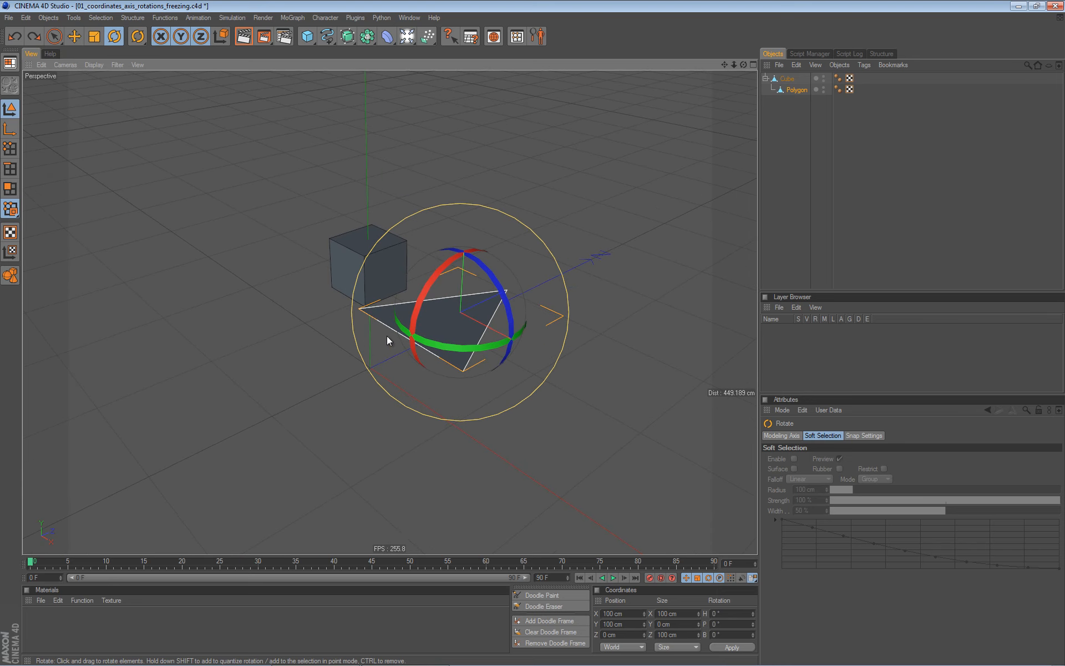
Rotate the Cube freely with the Polygon taken out of it, and nest the Polygon back under the Cube.
left_click_drag(793, 89, 794, 102)
left_click(782, 79)
left_click_drag(206, 303, 295, 366)
left_click_drag(790, 91, 791, 82)
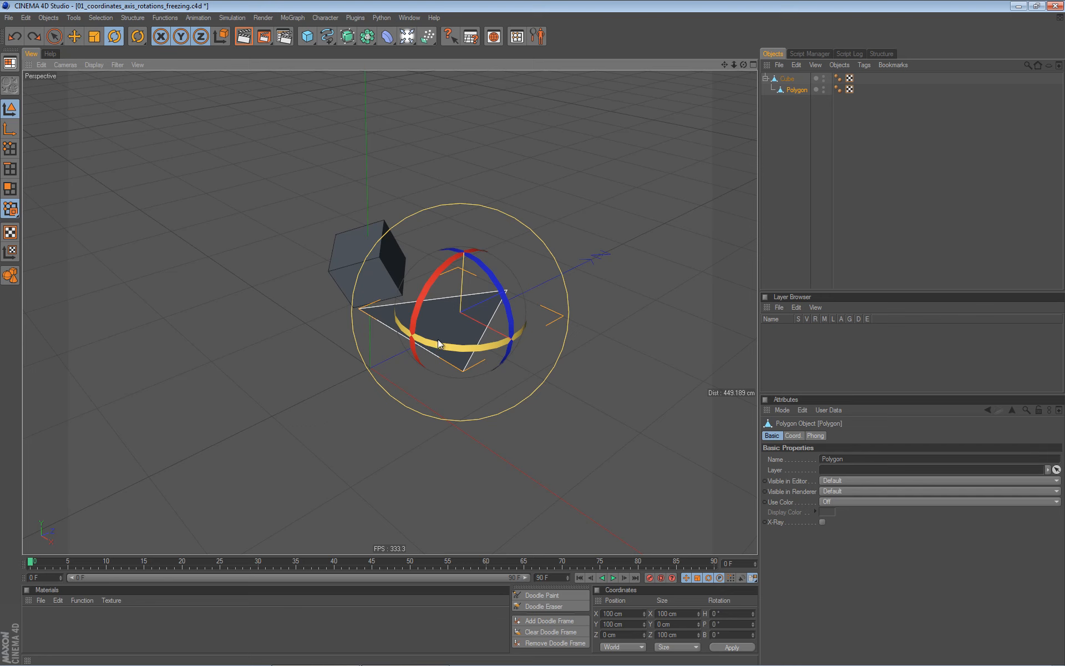
Try rotating the Polygon's heading to about -165° under the rotated Cube, and undo the rotation.
left_click_drag(432, 342, 457, 341)
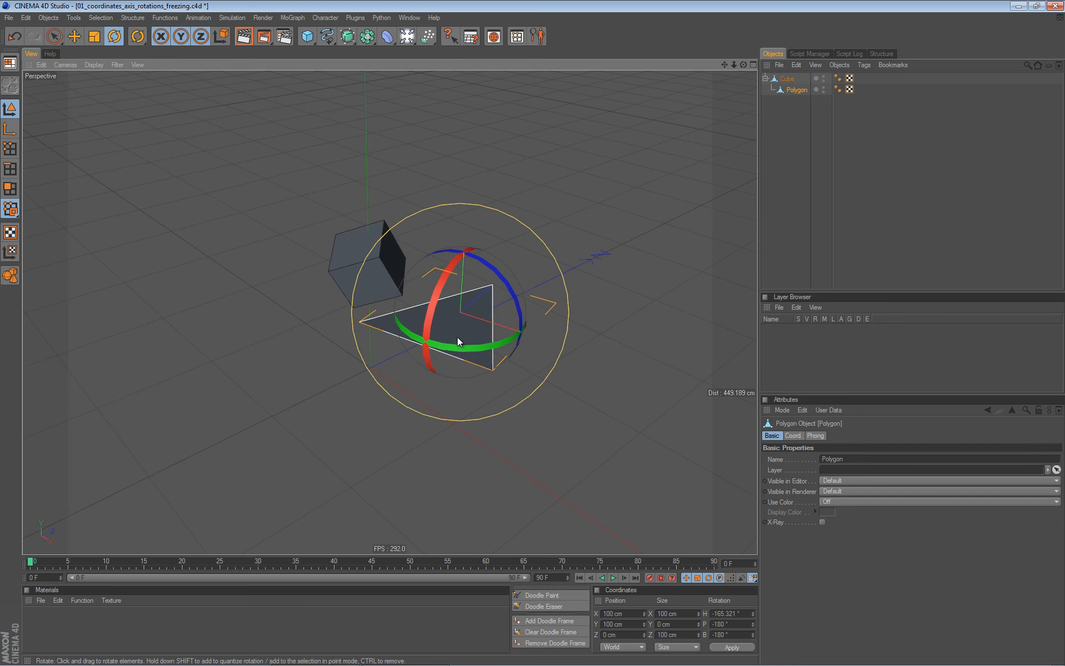
key("ctrl+z")
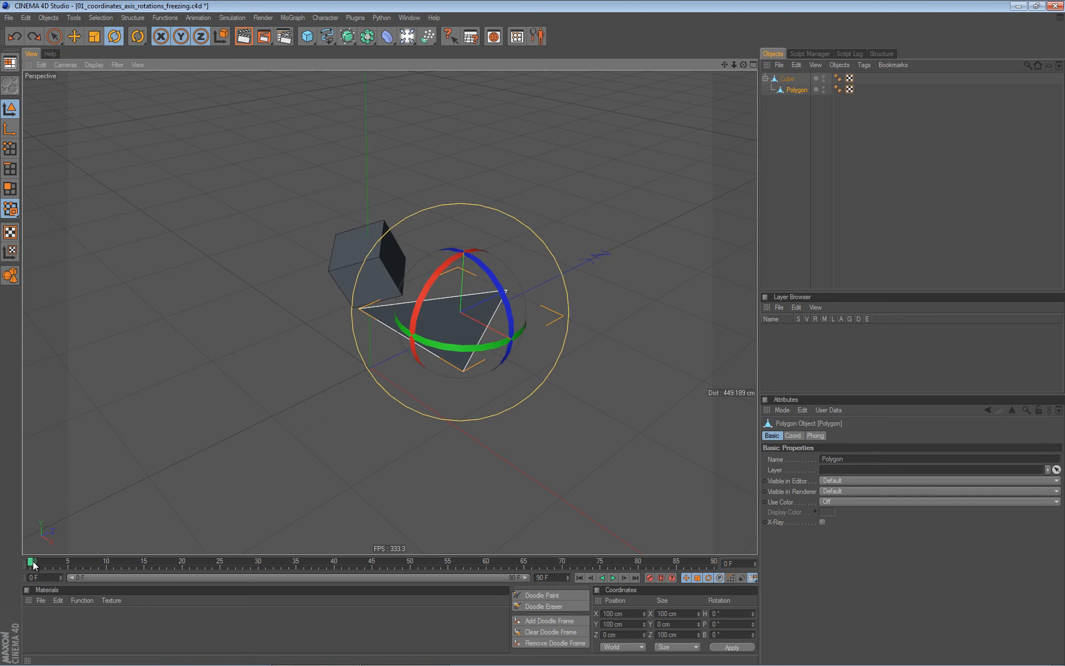
Keyframe the Polygon at frame 0 and again at frame 30 after rotating it 90° around its Y axis.
key("F9")
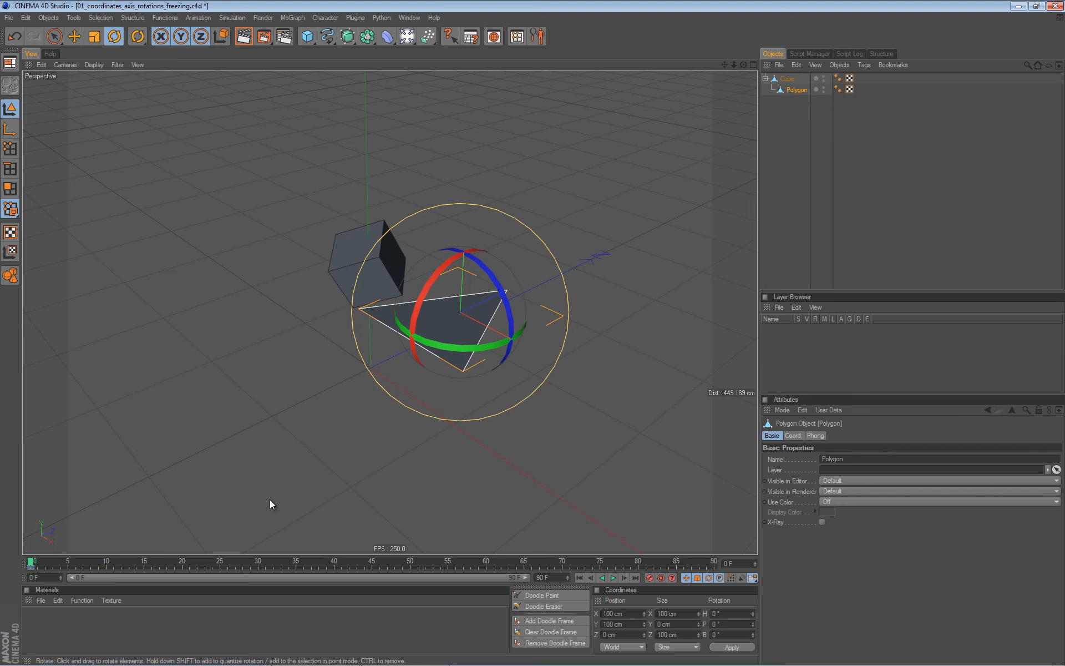
left_click(258, 564)
left_click_drag(457, 346, 536, 317)
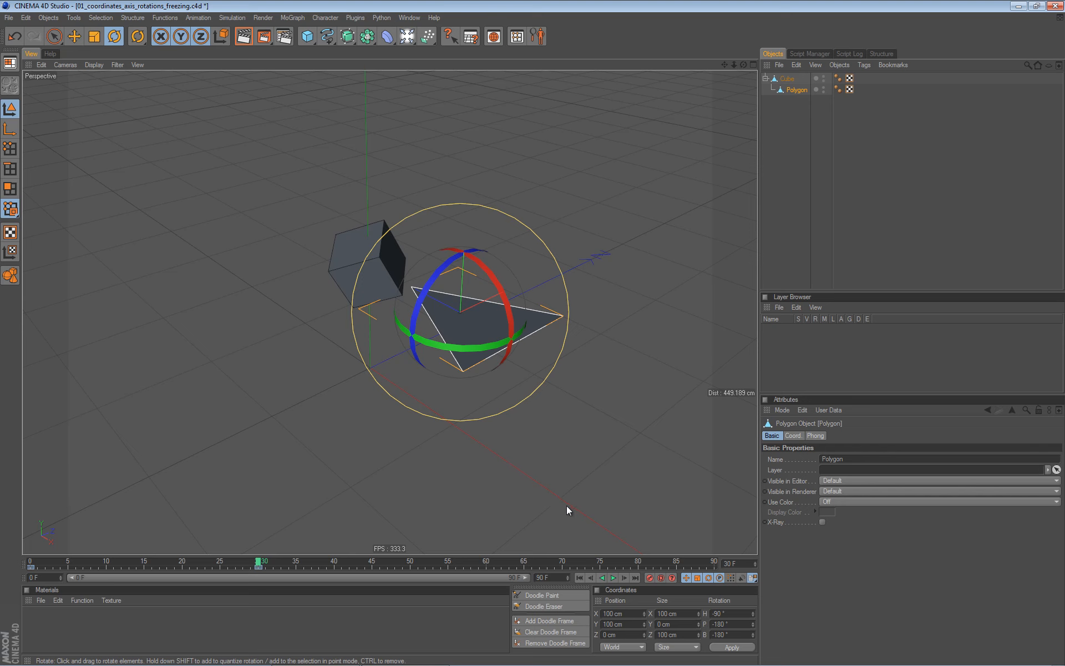
Play the Polygon's rotation animation twice from the start, and return to frame 0.
left_click(580, 577)
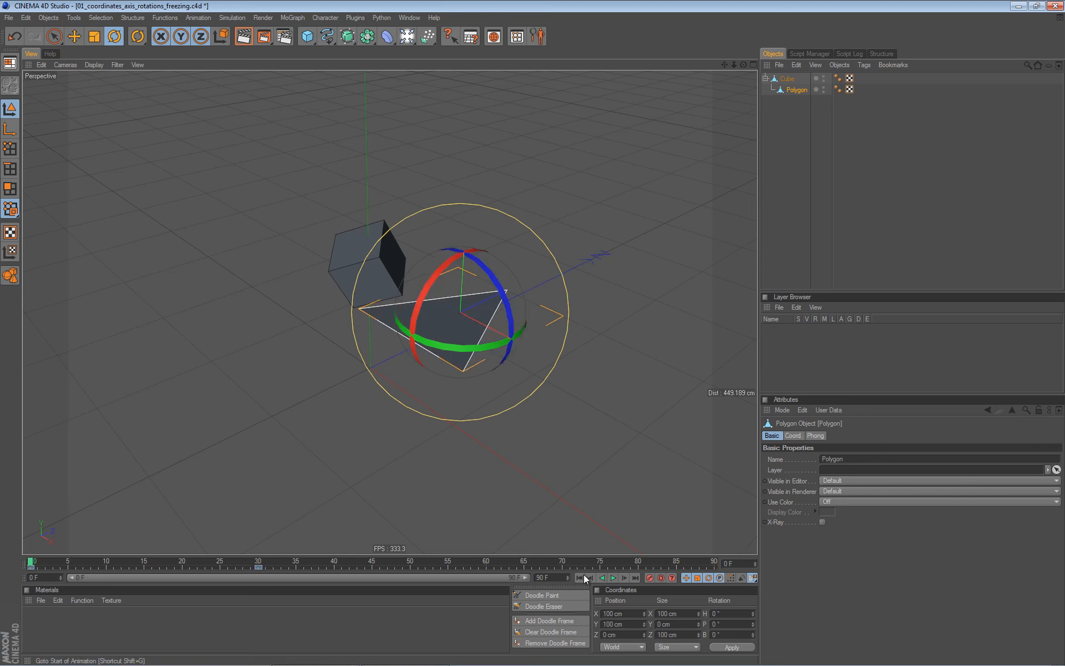
left_click(613, 577)
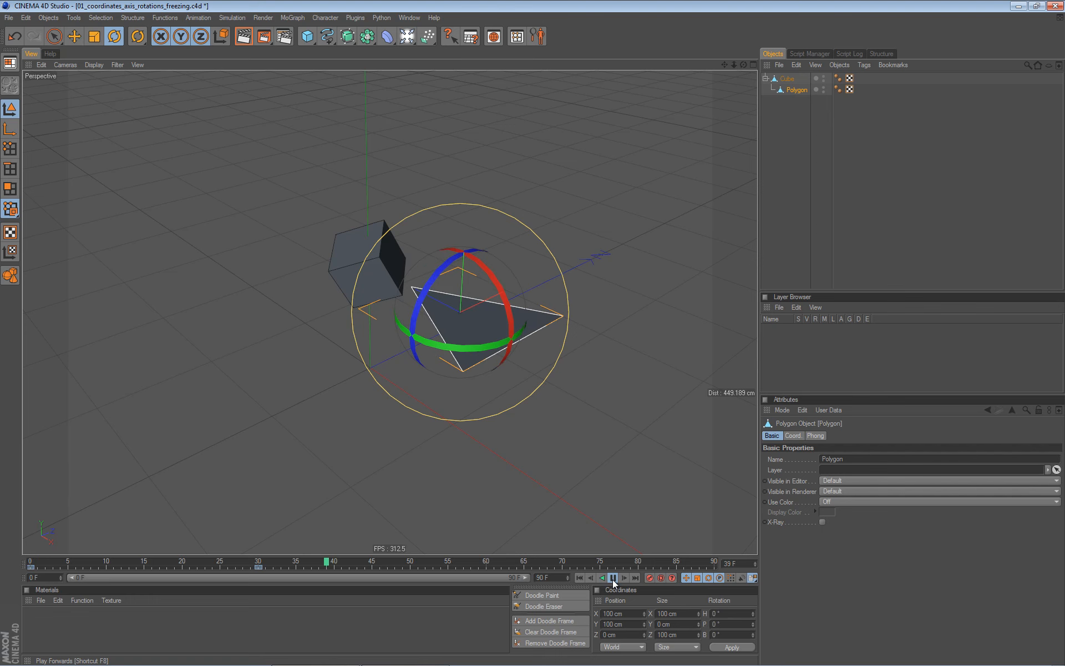
left_click(614, 577)
left_click(580, 577)
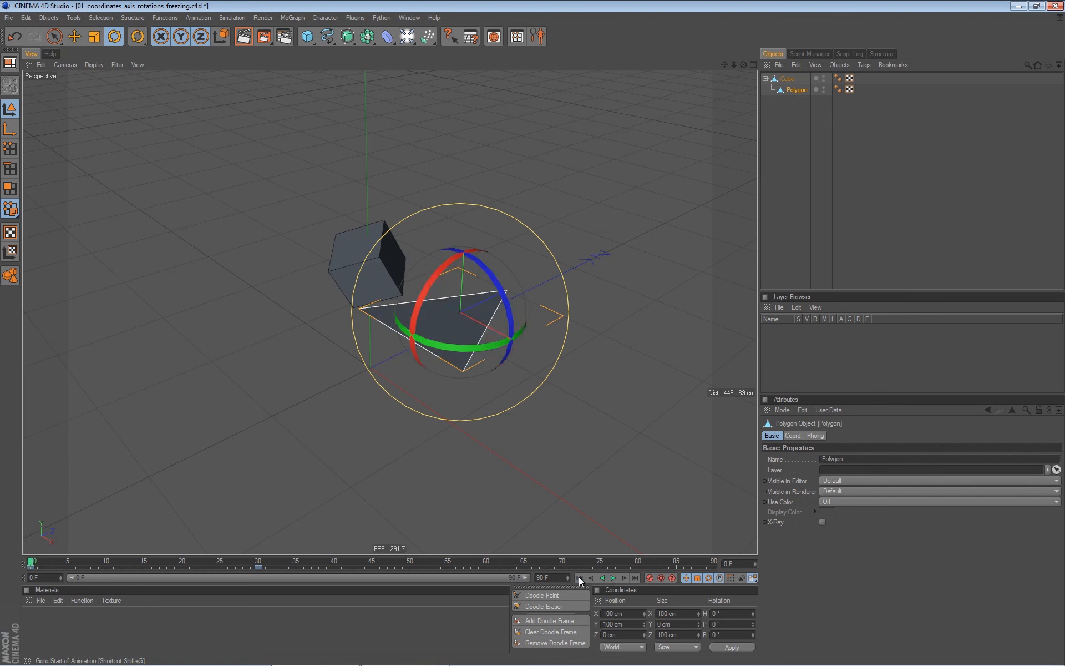
left_click(613, 577)
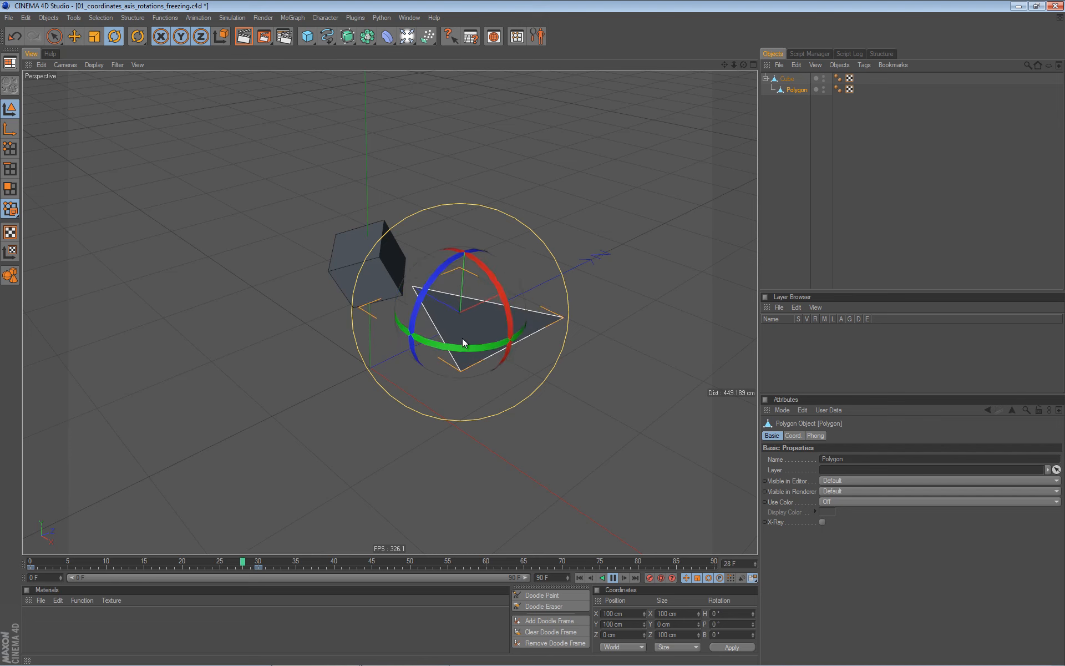
left_click(614, 578)
left_click(580, 578)
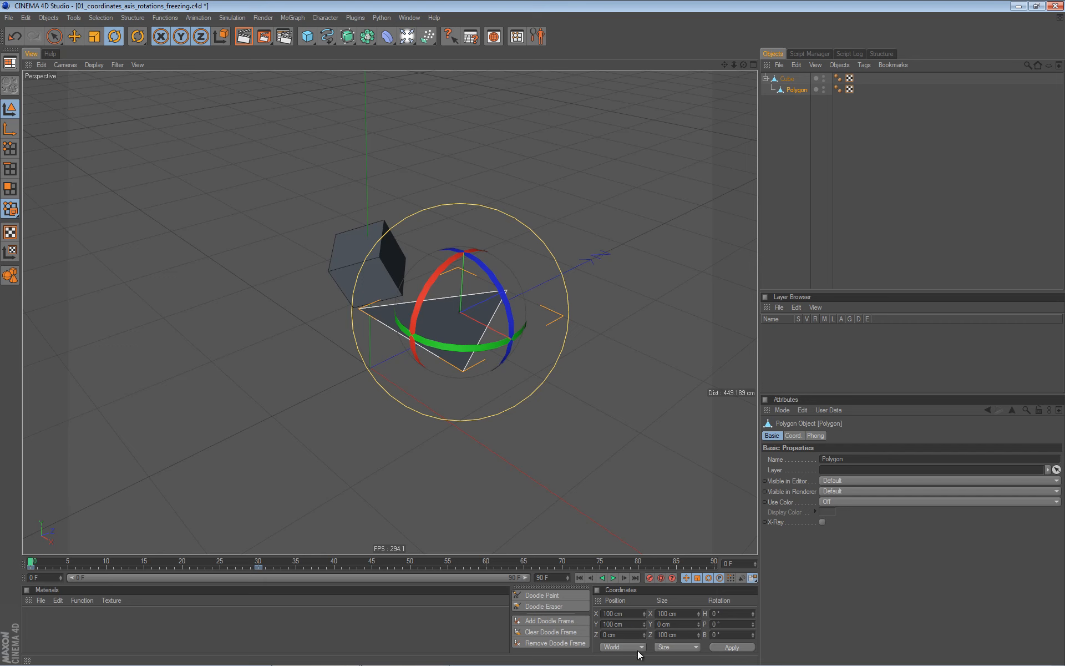
Inspect the Cube's rotation axes, and scrub through the Polygon's animation to compare its in-between rotation values.
left_click(793, 81)
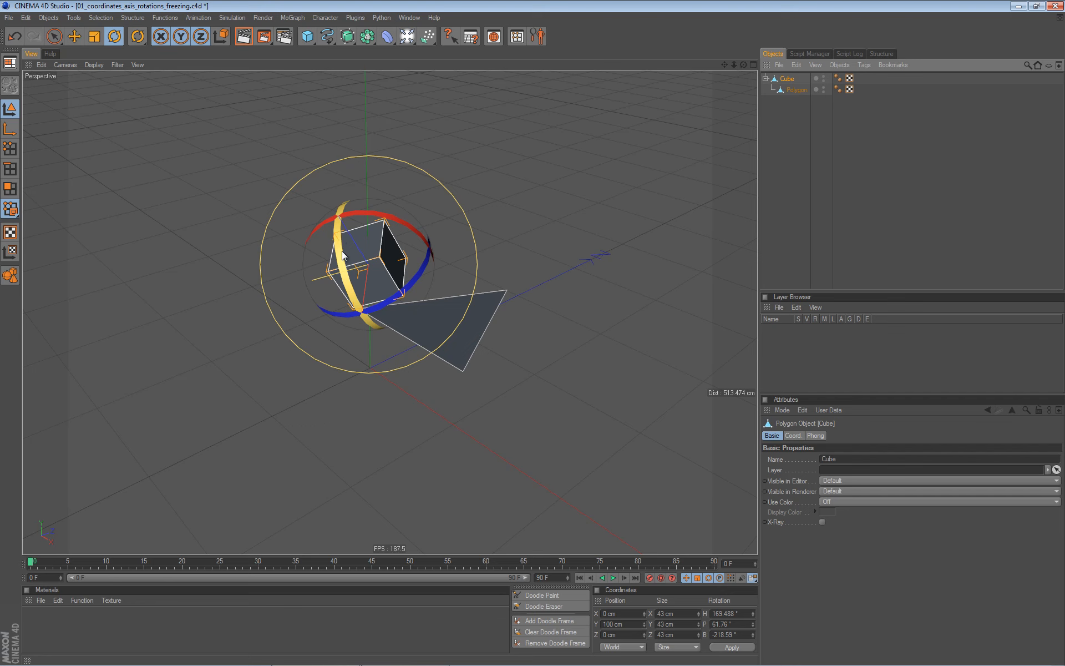
left_click(797, 89)
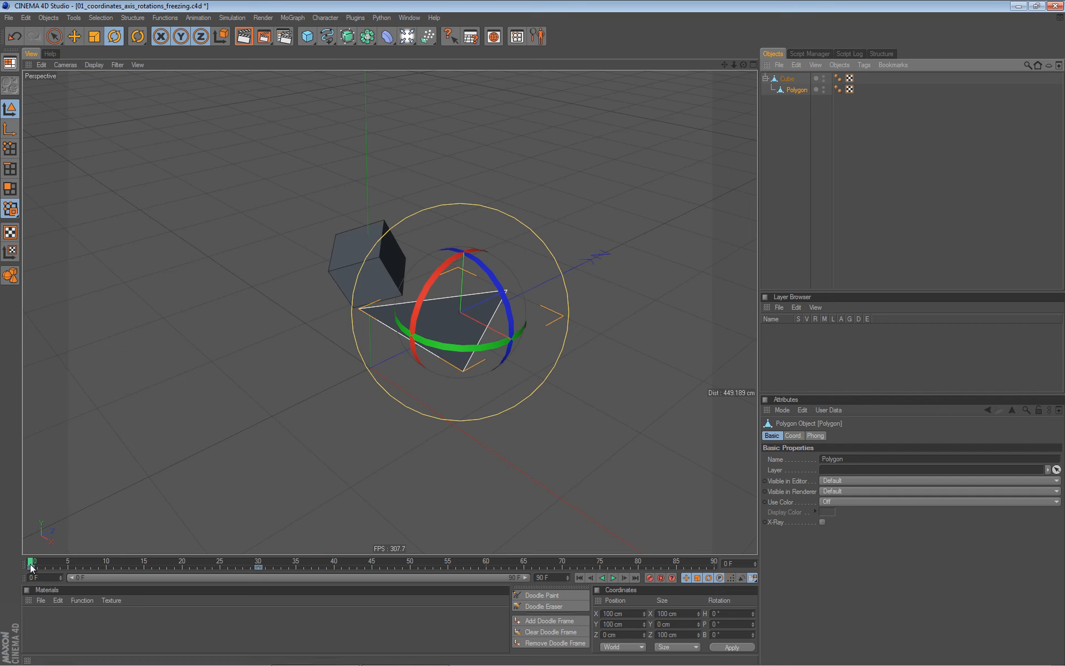
left_click_drag(31, 563, 209, 541)
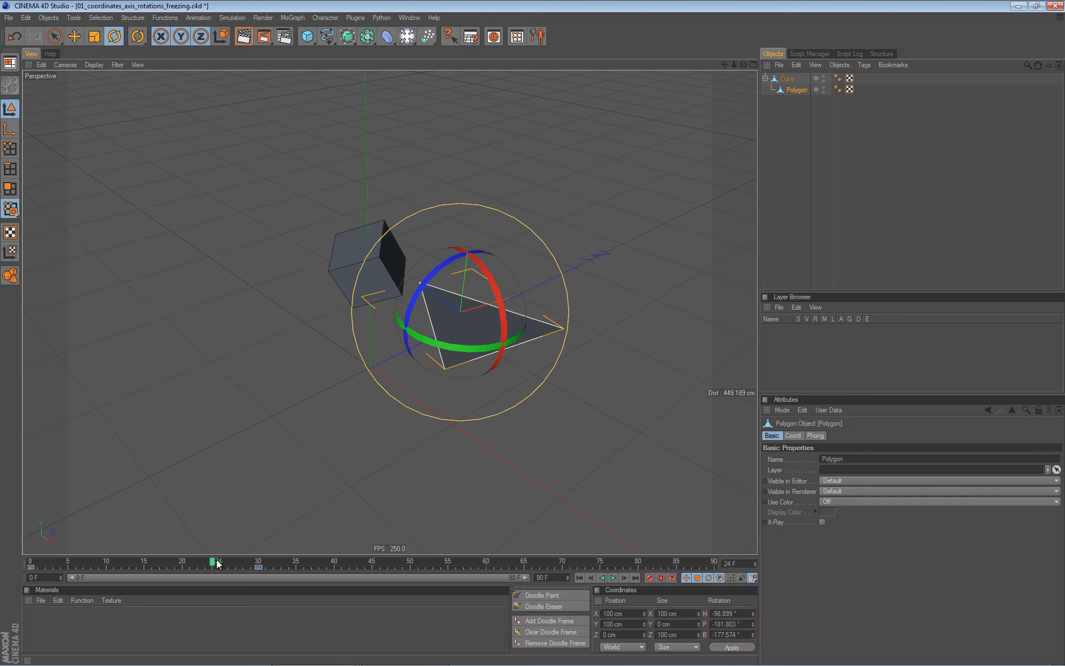
left_click_drag(216, 564, 152, 564)
Delete the Polygon's keyframes at frames 30 and 0, and return to frame 0.
left_click(258, 568)
key("Delete")
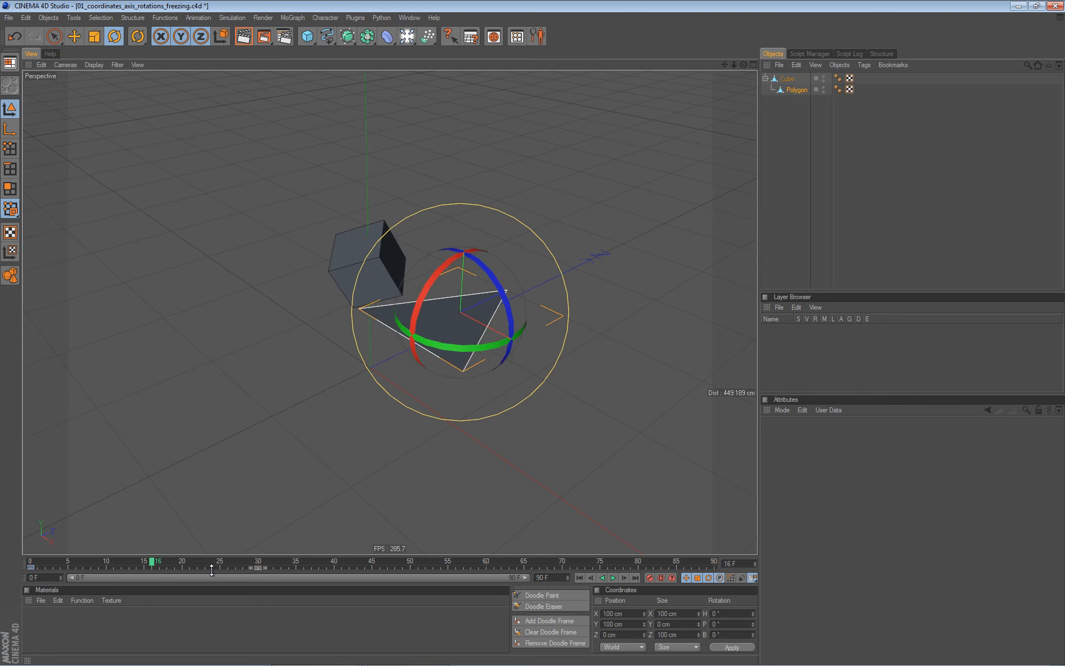
left_click(31, 567)
key("Delete")
left_click_drag(152, 562, 31, 573)
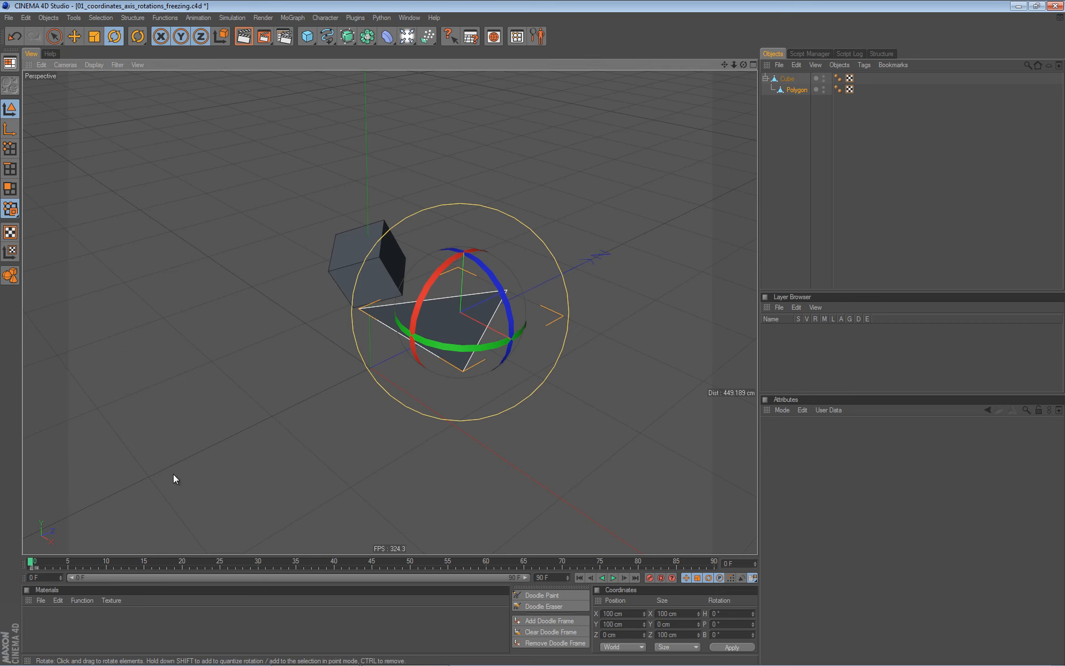
Keyframe the Polygon at frame 0 and at frame 30 with its bank rotated to 90°, and scrub back to frame 0.
left_click(32, 567)
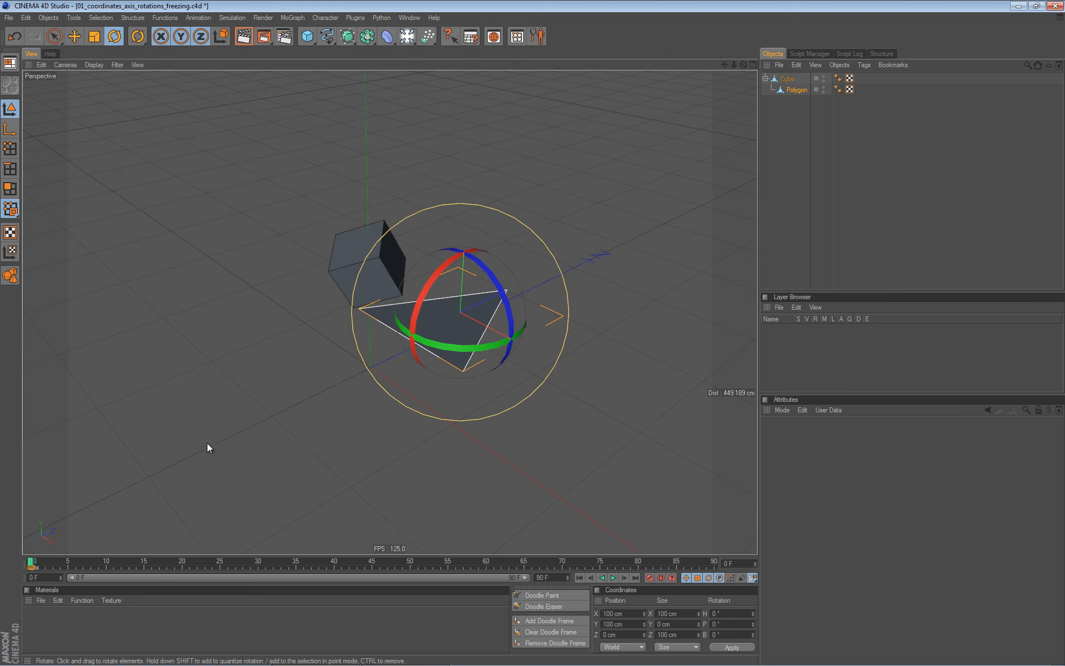
left_click_drag(33, 562, 151, 562)
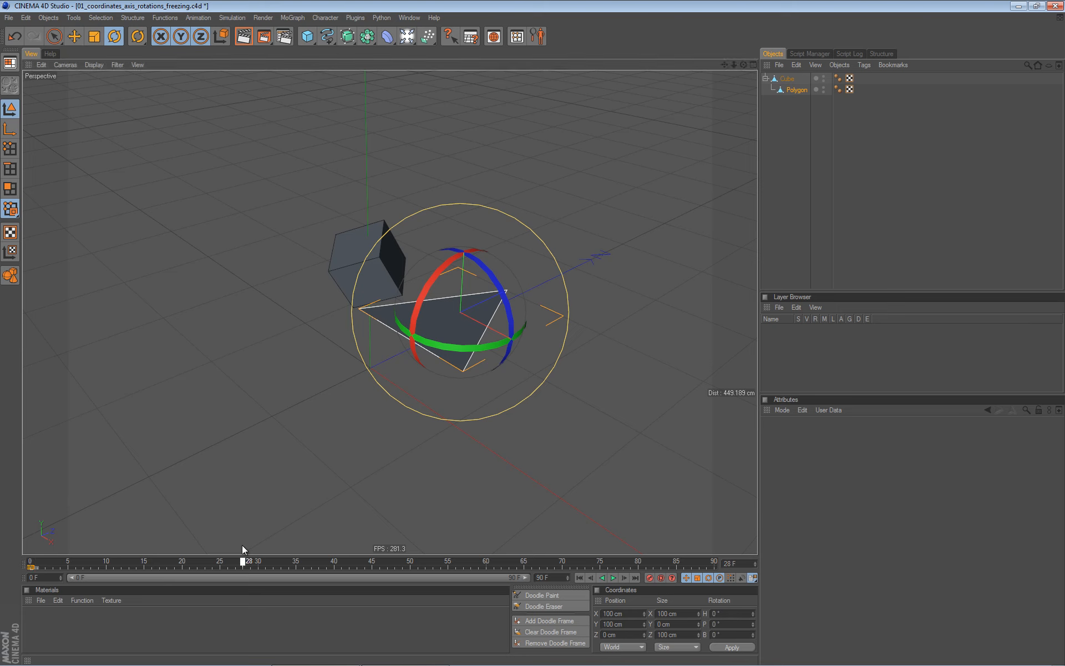
left_click_drag(487, 288, 502, 381)
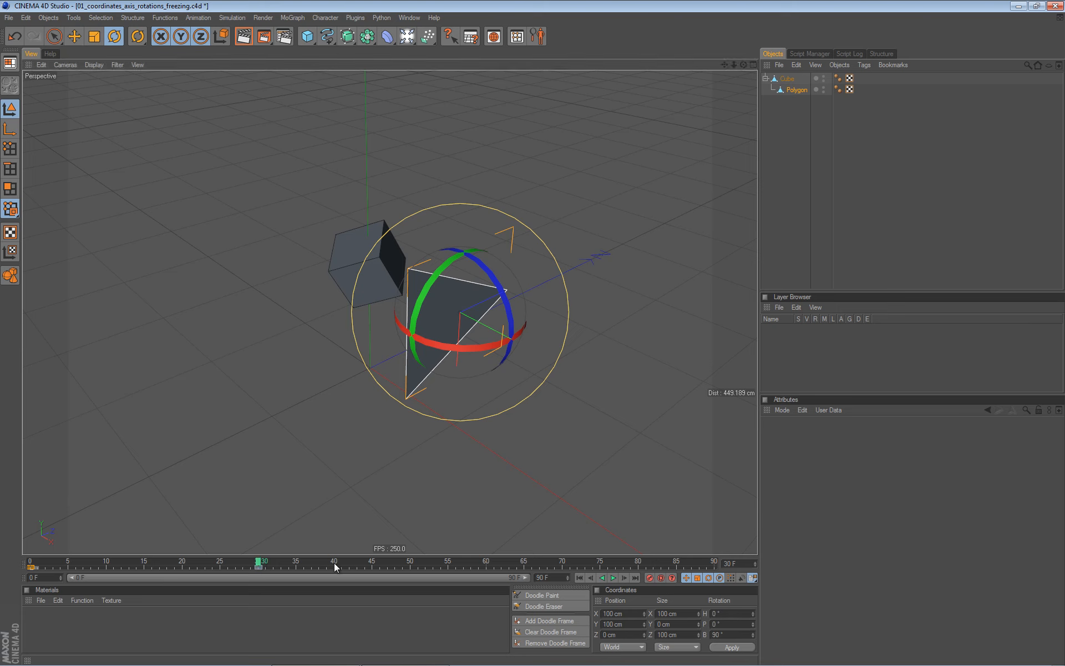
left_click_drag(258, 565, 104, 571)
left_click_drag(214, 566, 32, 566)
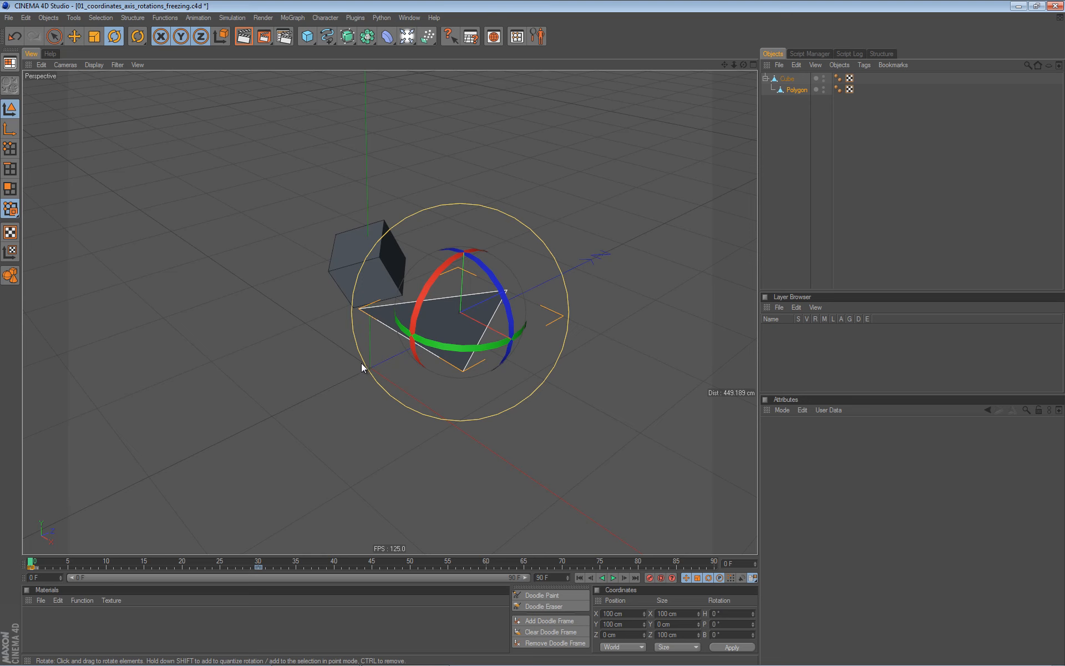
Remove the bank rotation keyframes at frames 30 and 0 from the Polygon.
left_click(259, 567)
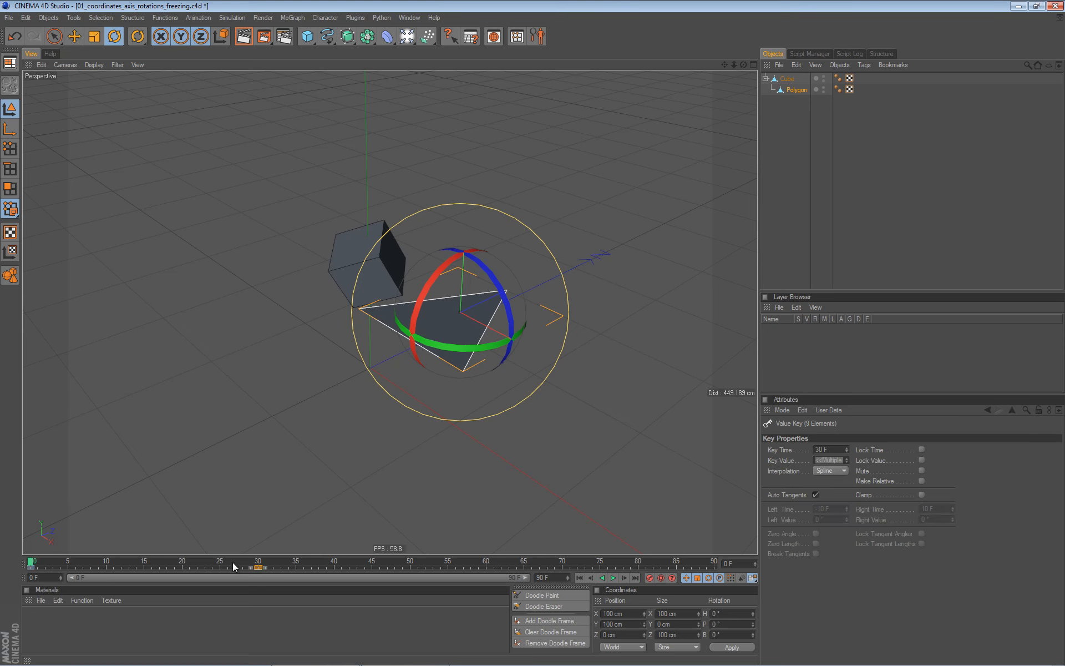
left_click(236, 567)
left_click(30, 568)
key("Delete")
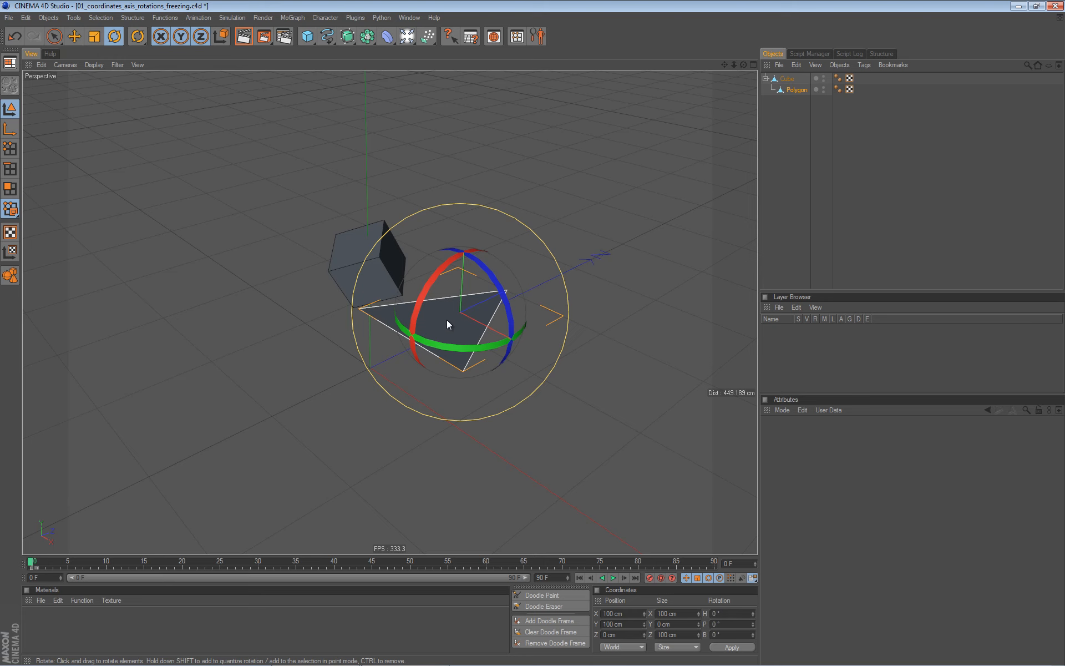
Display coordinates as Object (Rel), and freeze all of the Polygon's transformations.
left_click(638, 648)
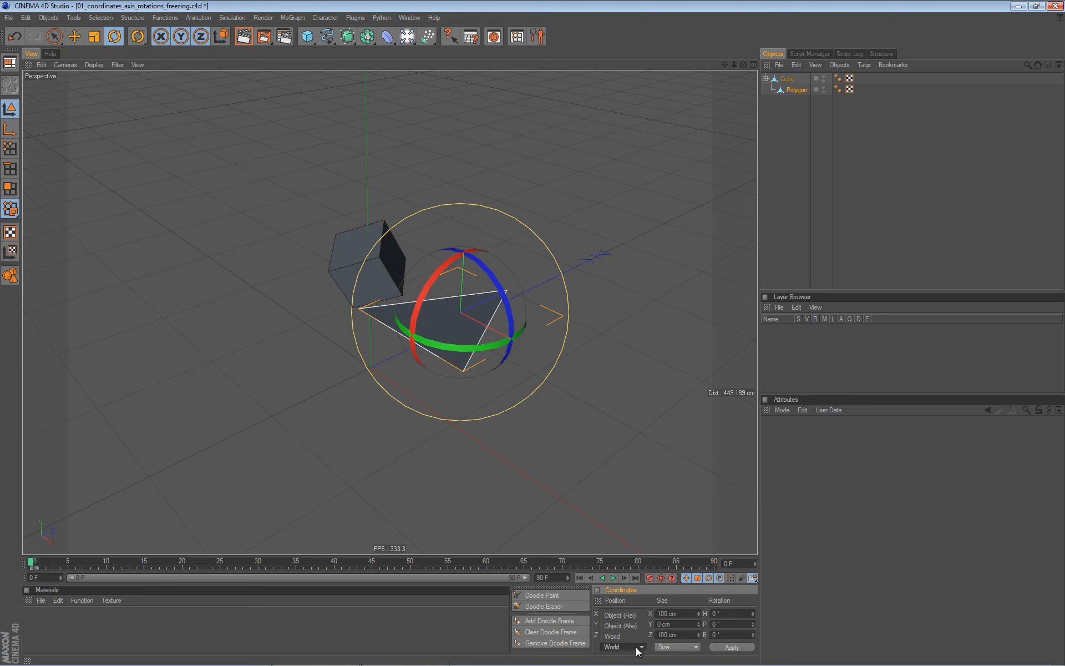
left_click(638, 616)
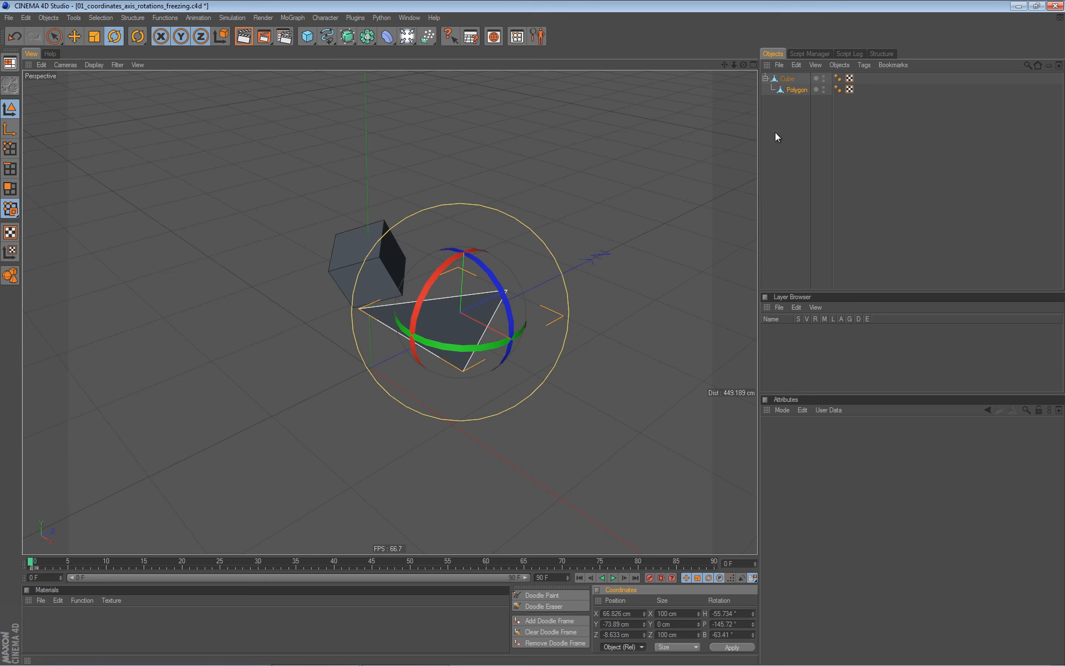
left_click(796, 91)
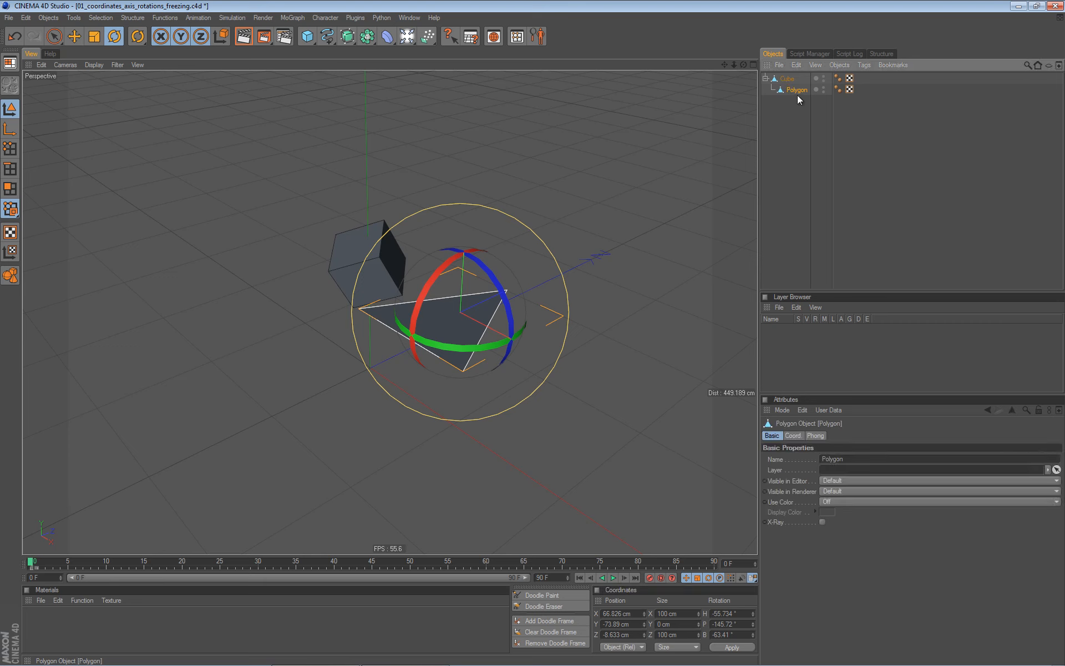
left_click(793, 436)
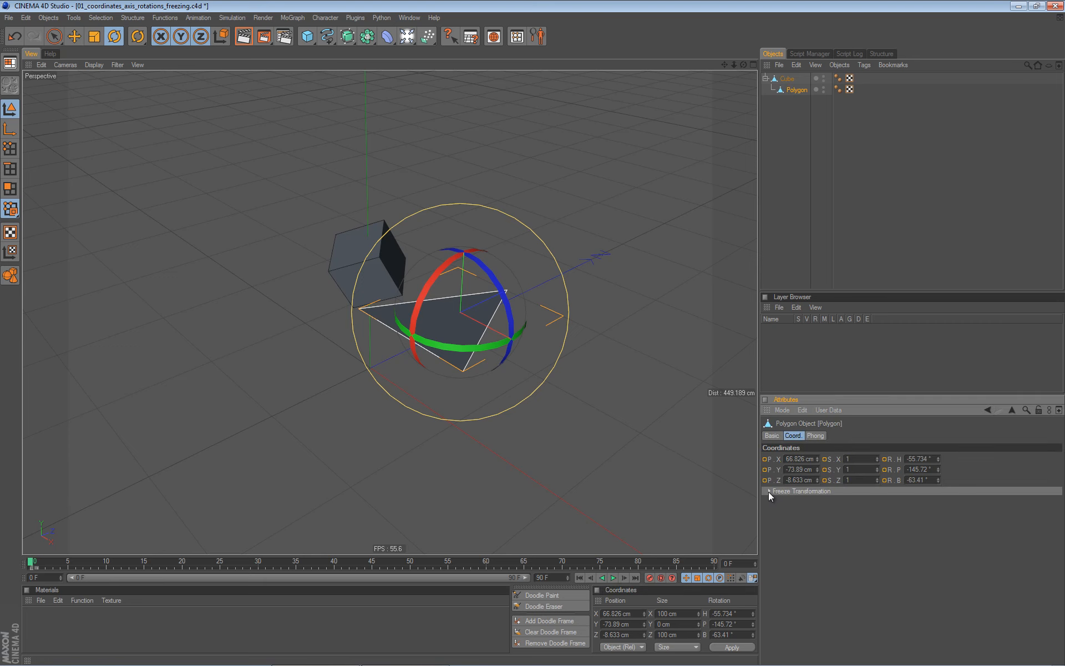
left_click(769, 491)
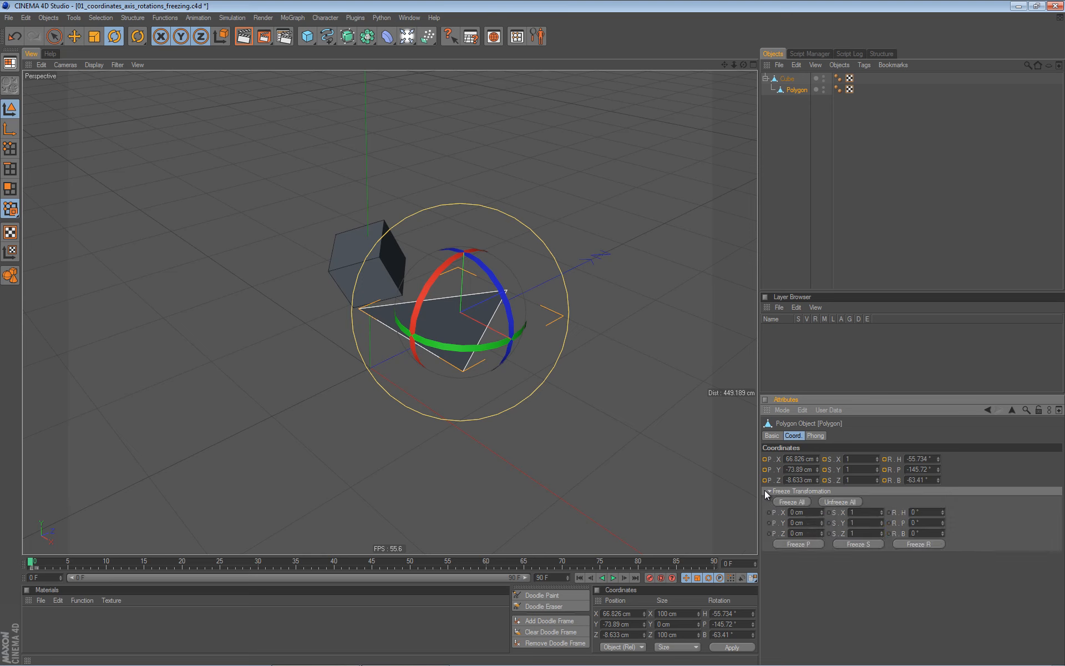
left_click(791, 502)
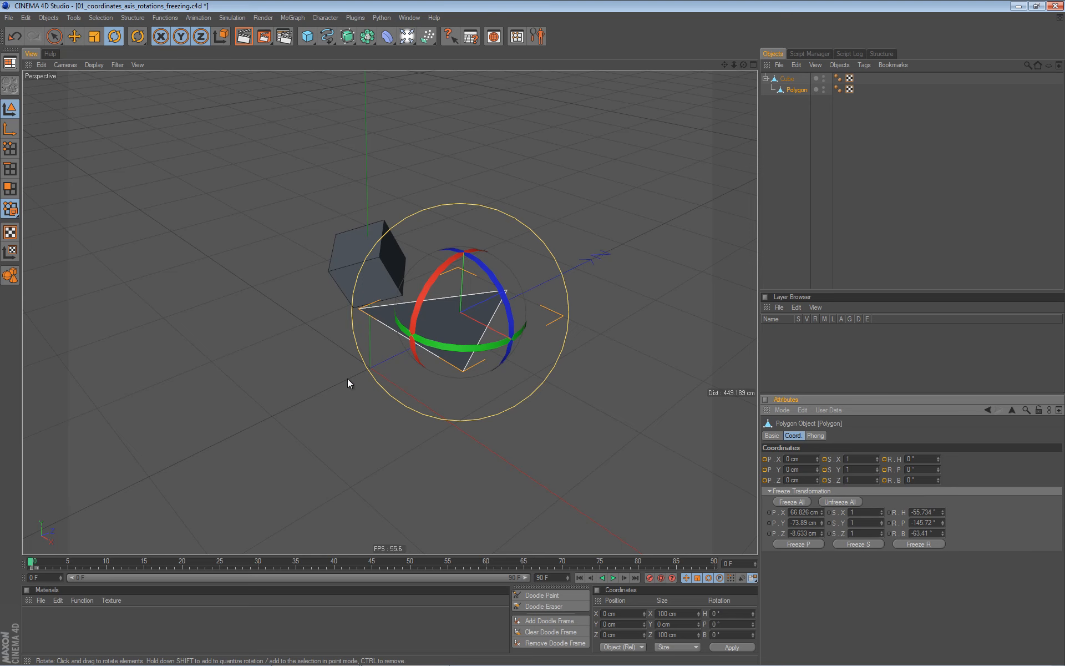
Keyframe the frozen Polygon at frame 0 and at frame 30 with its heading rotated to 90°, and return to frame 0.
left_click(30, 562)
left_click_drag(30, 562, 258, 562)
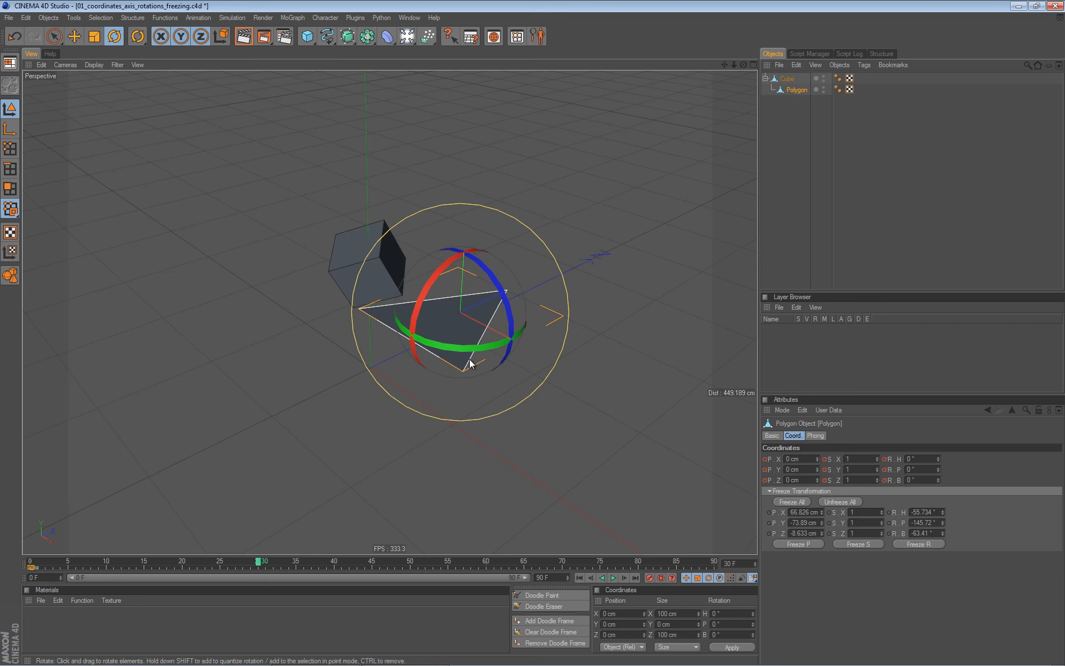
left_click_drag(471, 347, 551, 314)
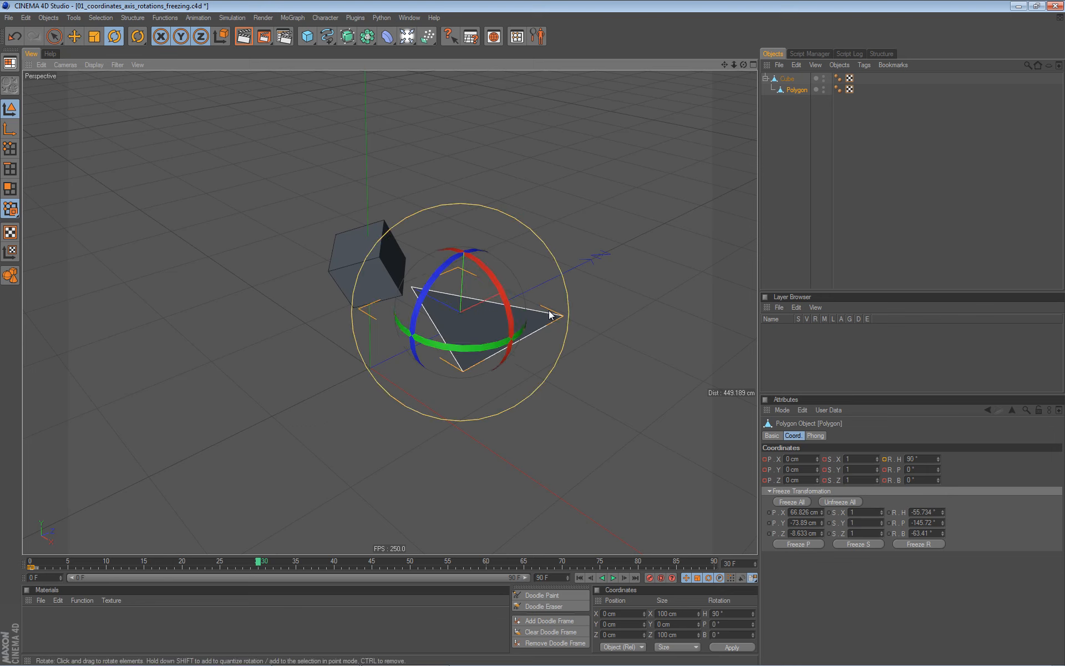
key("F9")
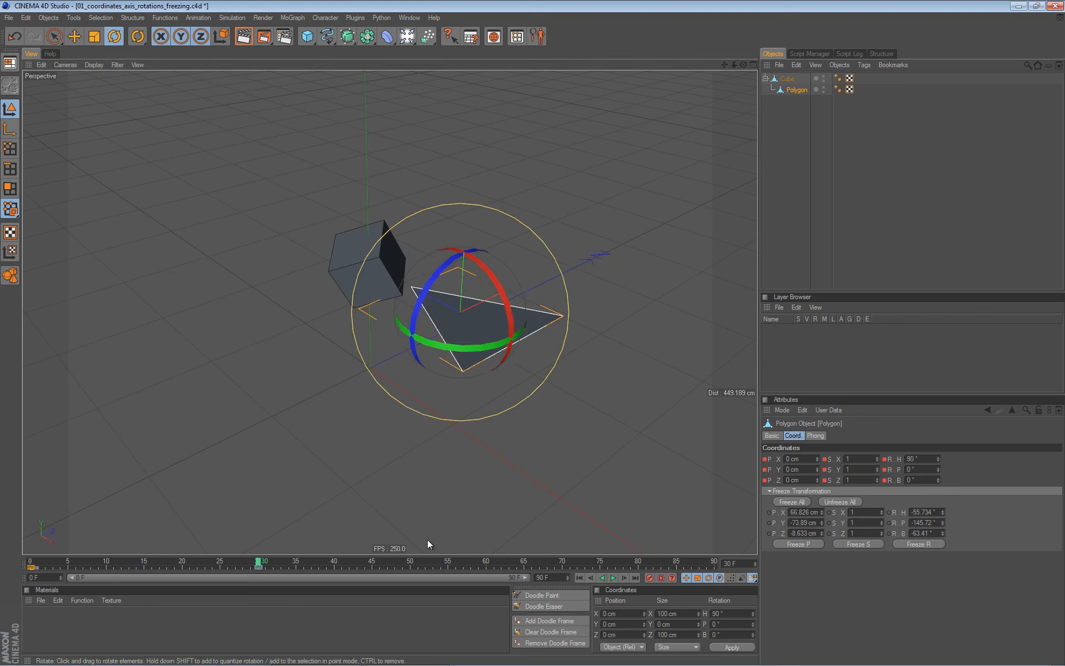
left_click_drag(259, 562, 32, 549)
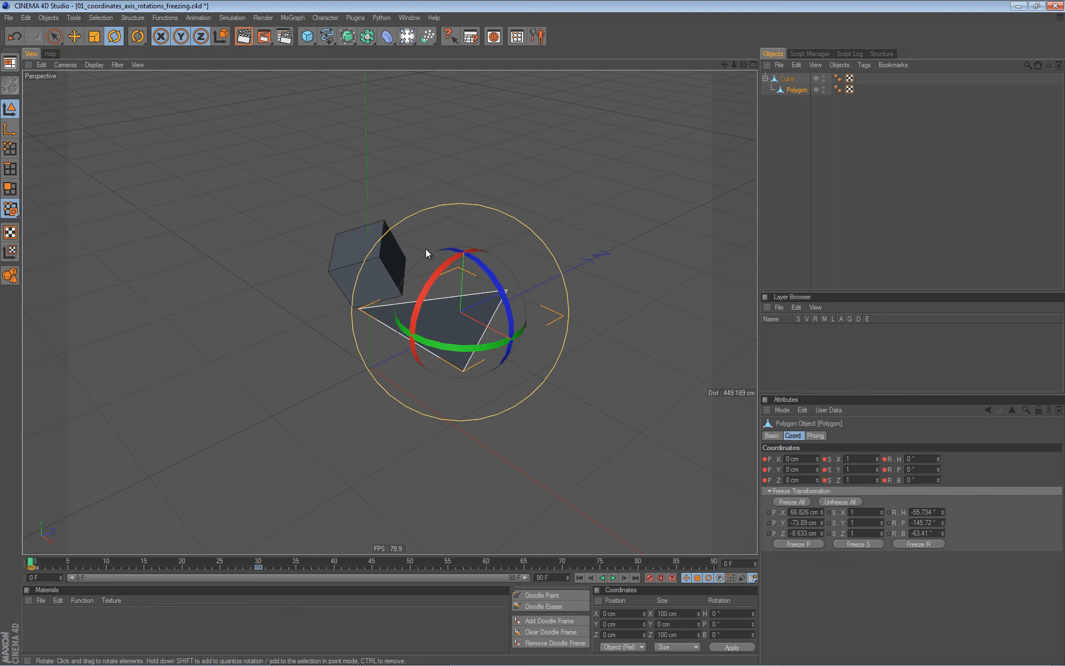
Rotate the frozen Polygon freely at frame 0 to about H -44°, P 60° and B 48°.
left_click_drag(442, 306, 480, 356)
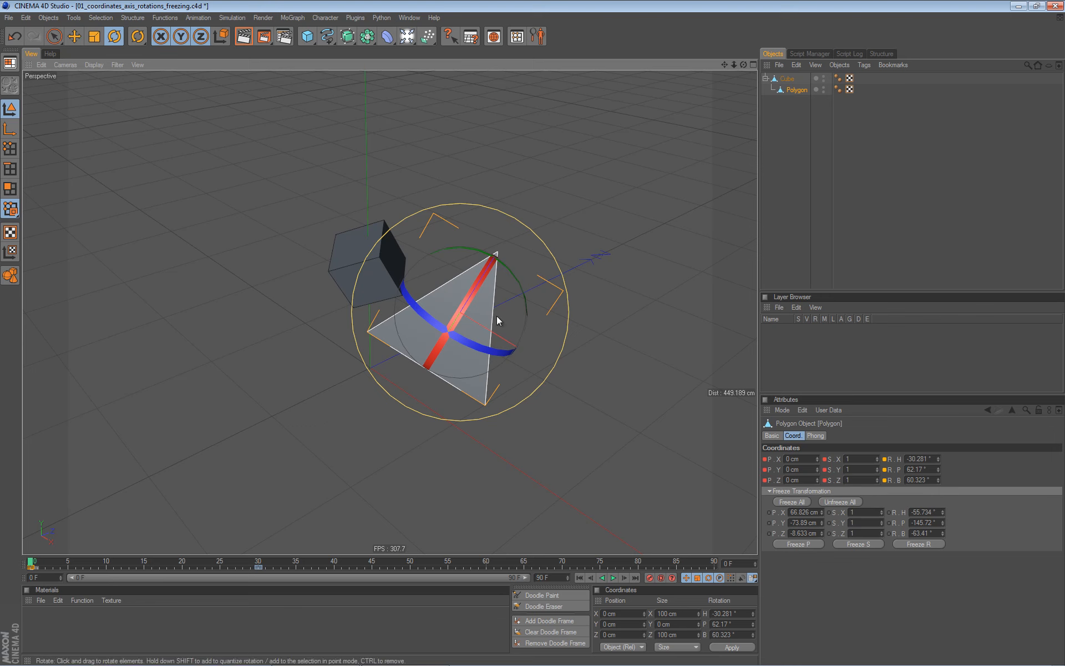
left_click_drag(482, 281, 471, 340)
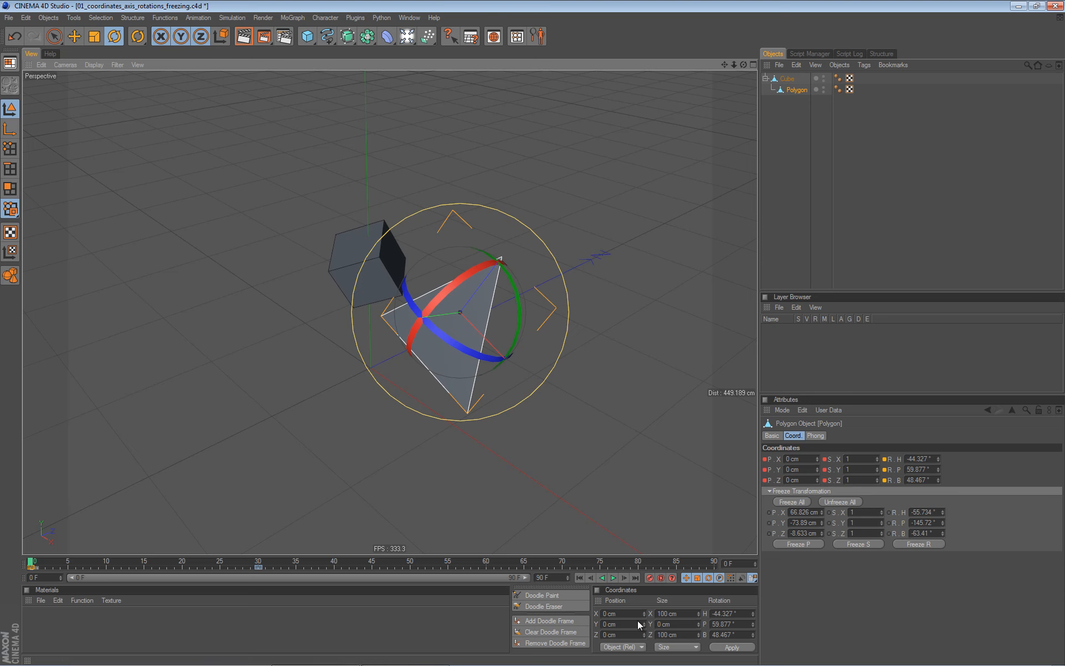
Compare the Polygon's coordinates in Object (Abs), Object (Rel) and World modes, ending on Object (Abs).
left_click(638, 653)
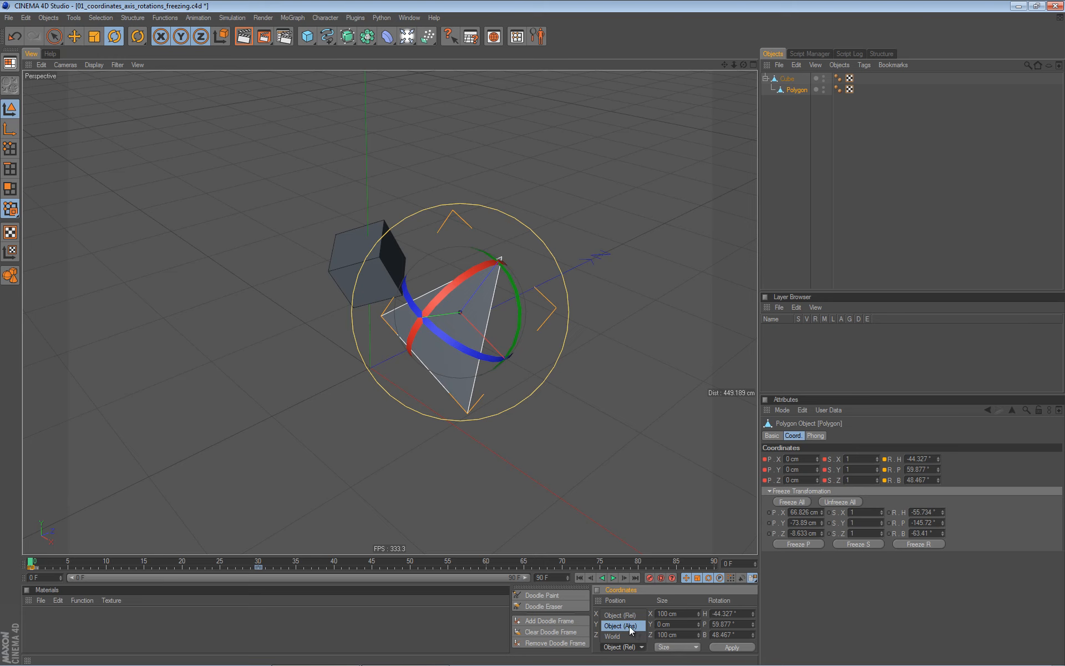
left_click(630, 624)
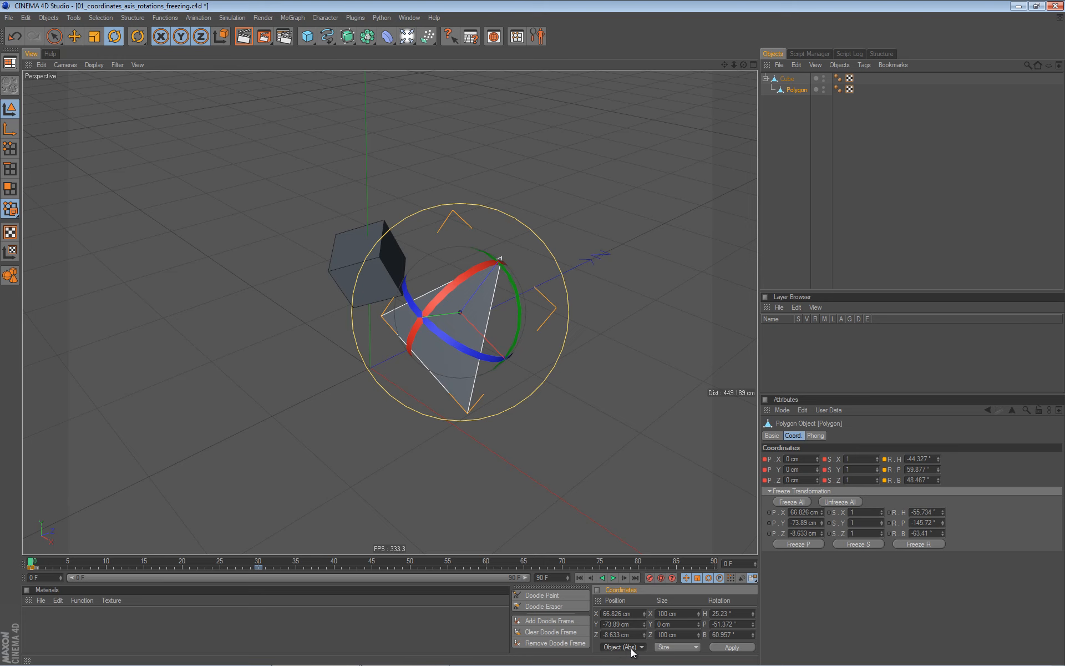
left_click(642, 649)
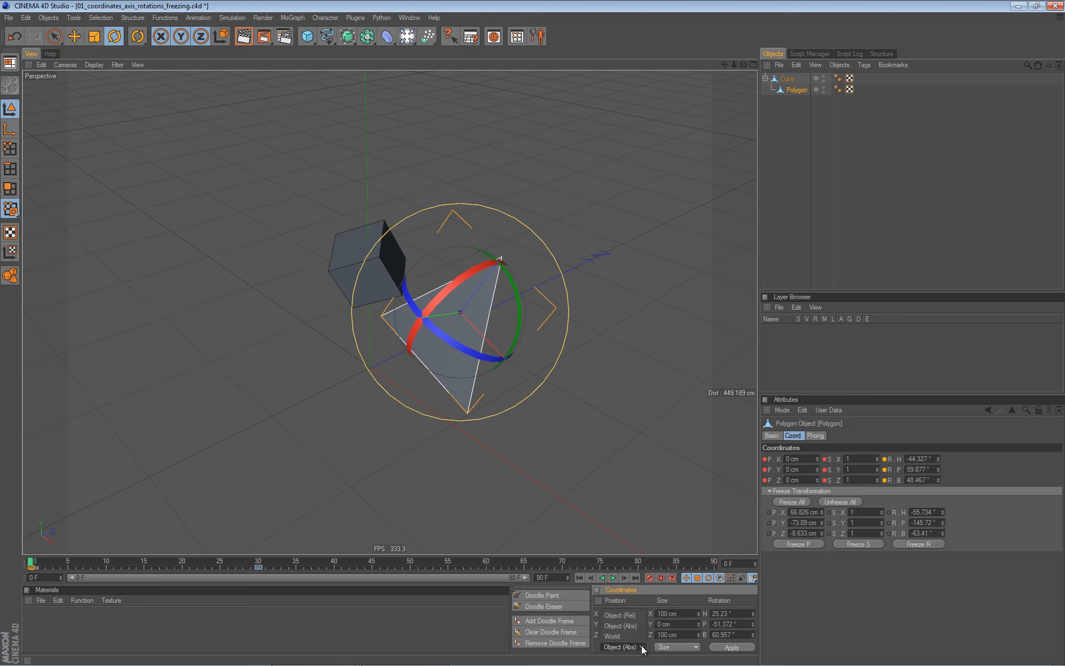
left_click(635, 615)
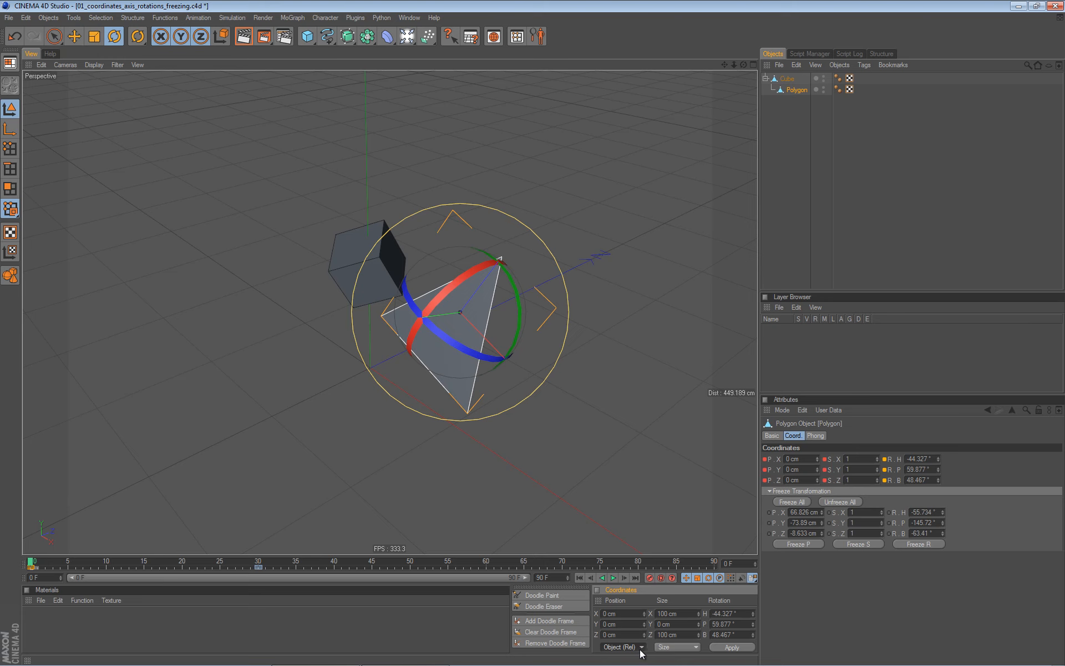
left_click(642, 648)
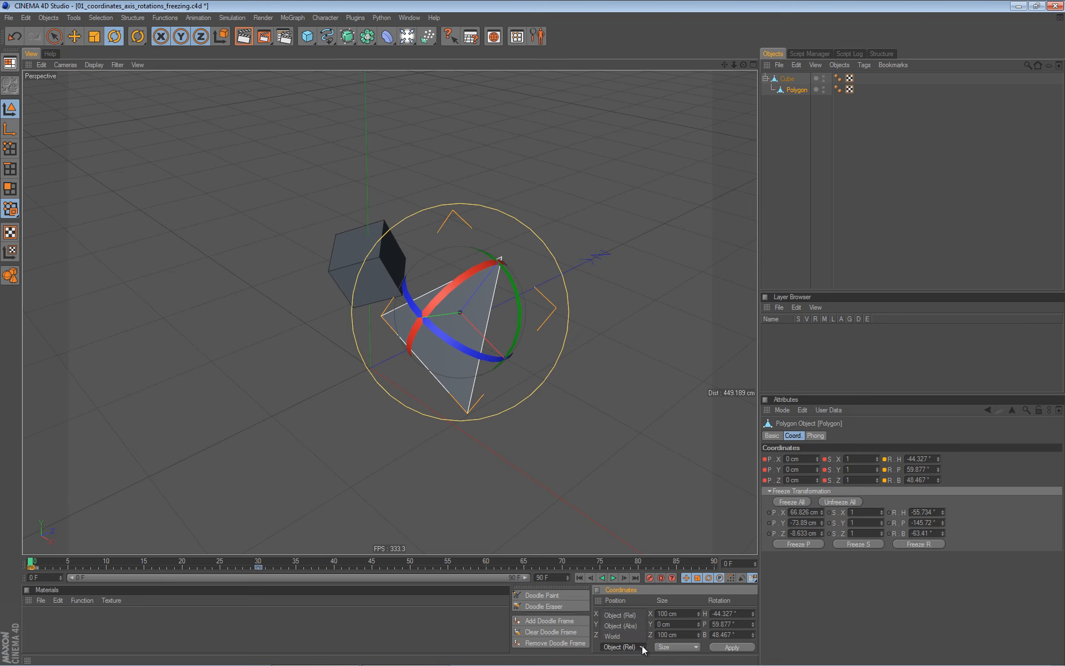
left_click(615, 636)
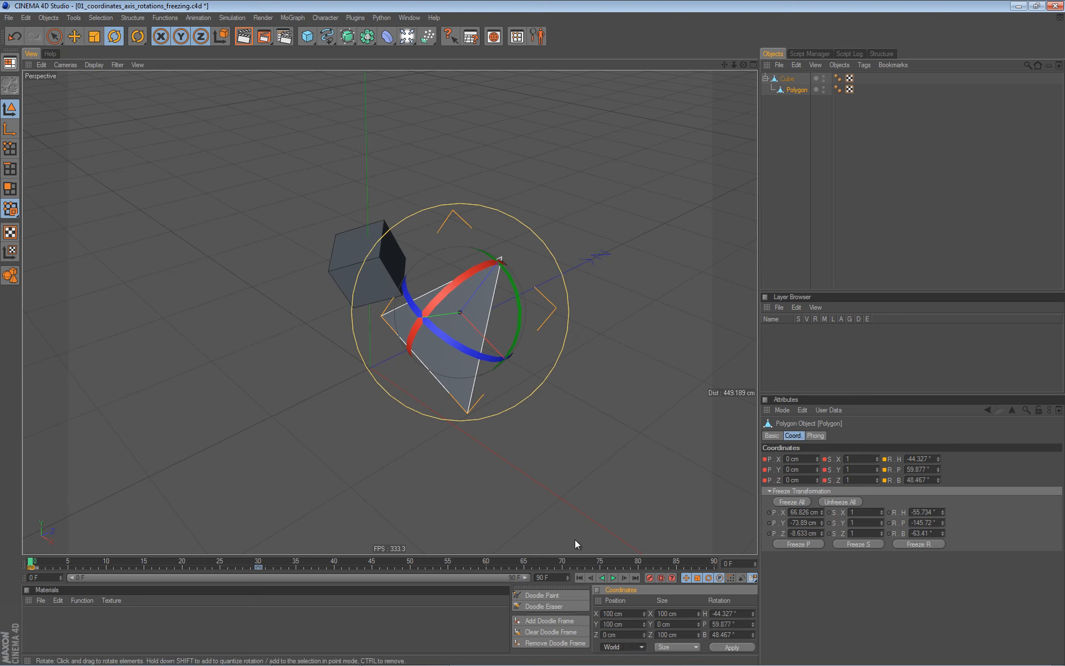
left_click(641, 648)
left_click(620, 626)
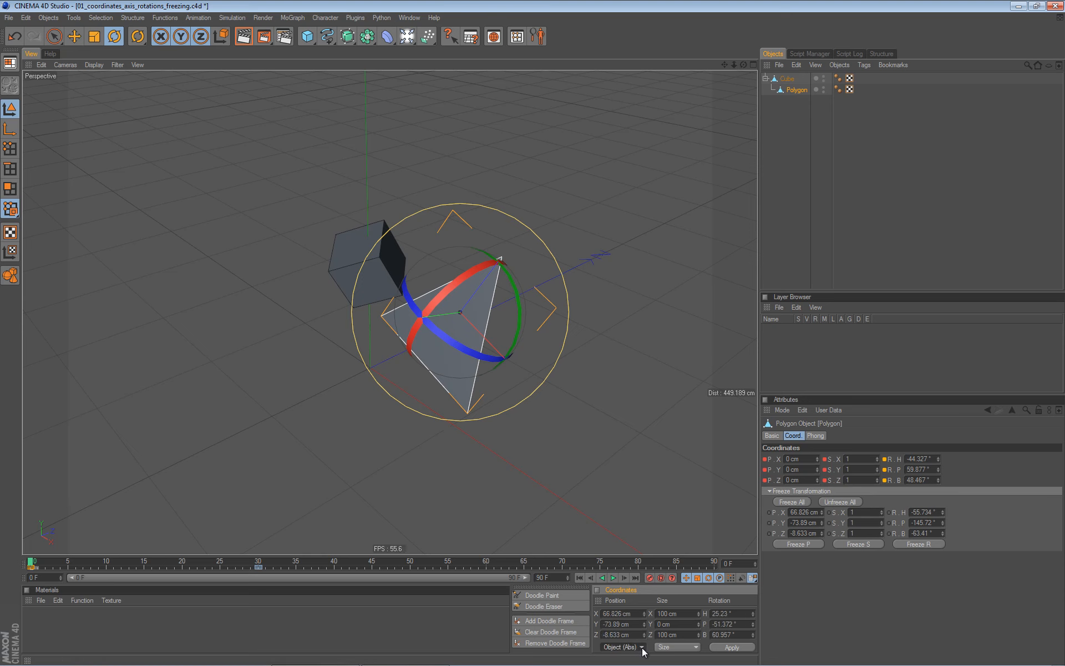